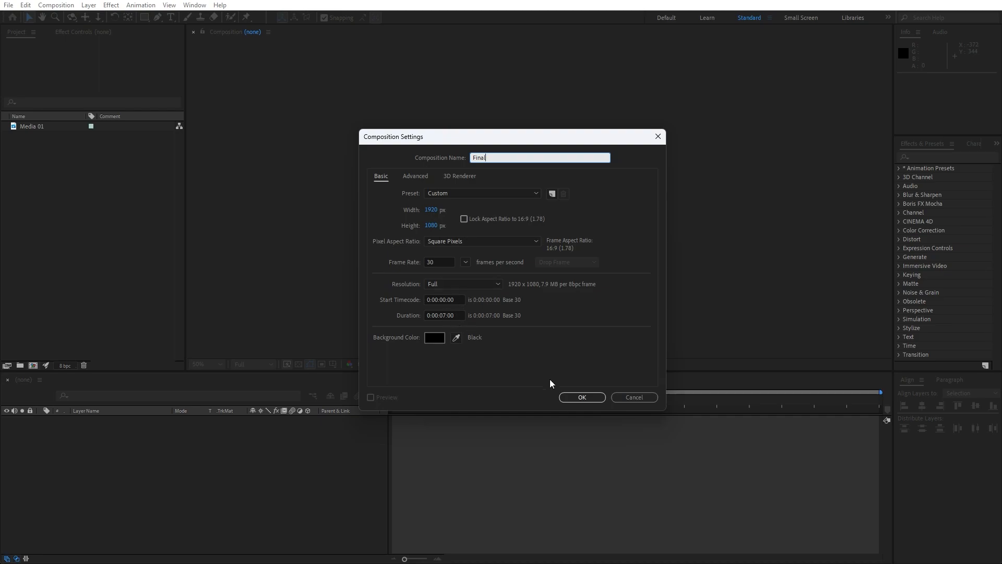
Create the 1920 × 1080, 30 fps, 7-second composition Final and add a white rectangle shape layer filling the frame.
left_click(574, 398)
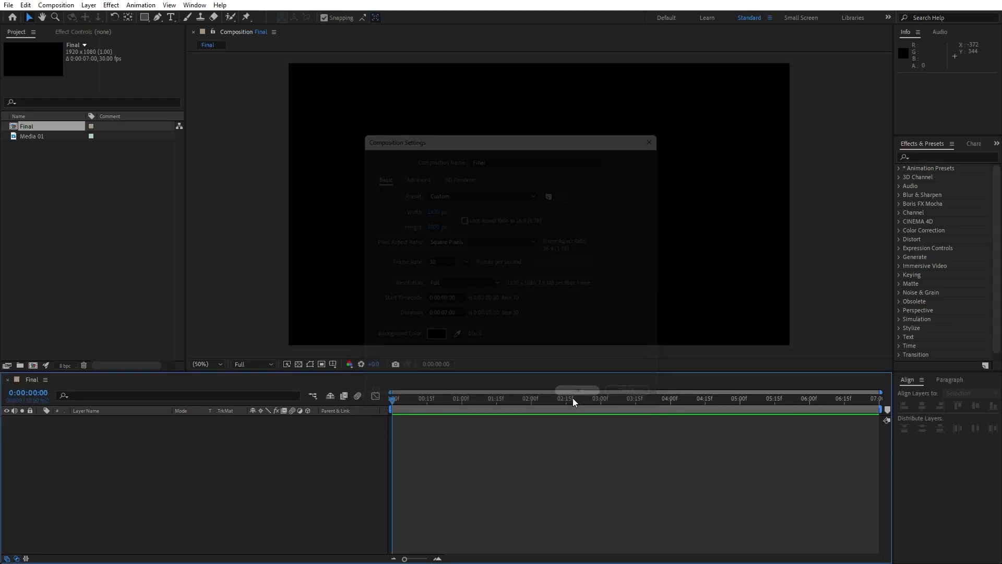
double_click(145, 17)
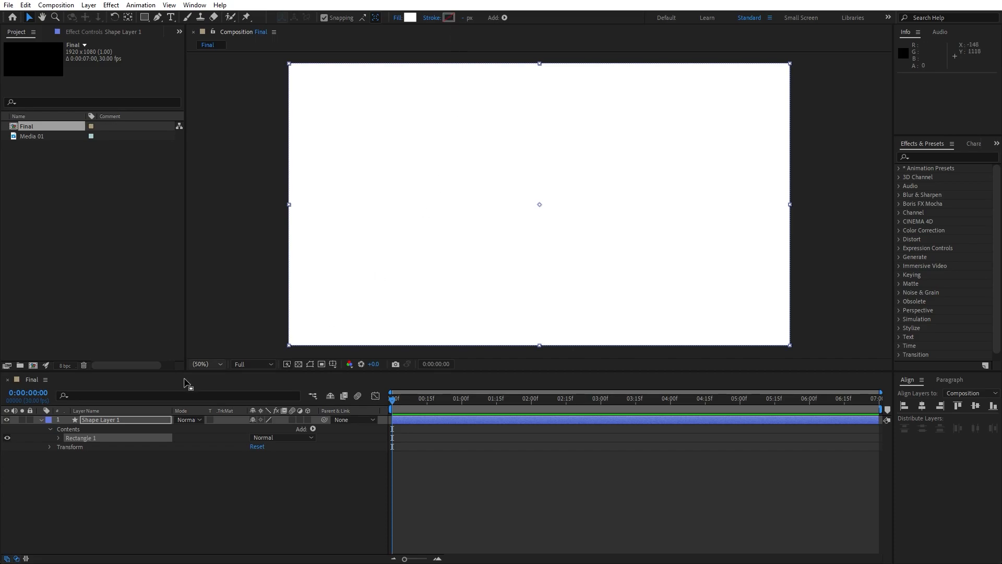
Keyframe the rectangle path's size at 0:00:01:15 with proportions unlinked and the height set to 220.
left_click(58, 437)
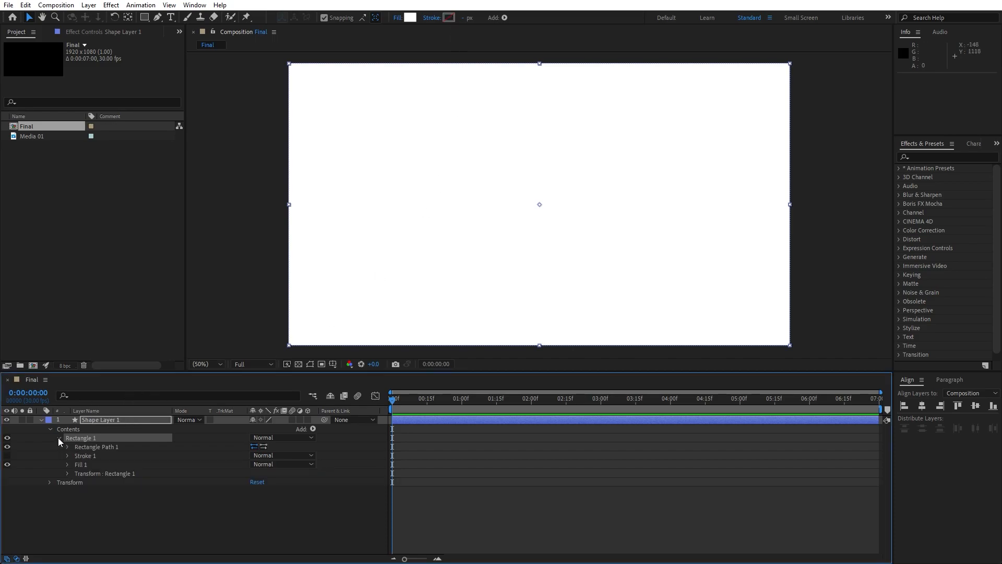
left_click(67, 447)
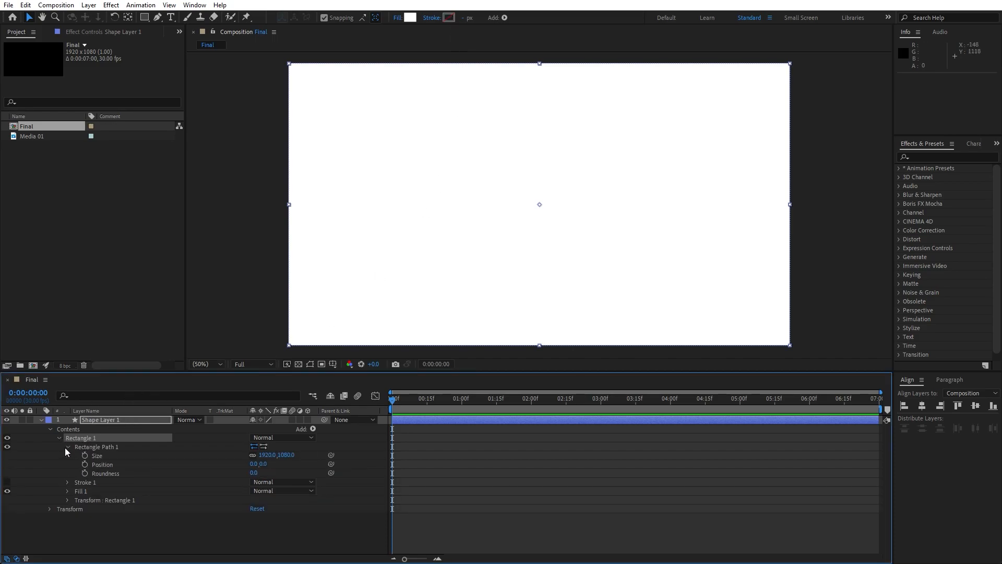
left_click_drag(410, 400, 497, 406)
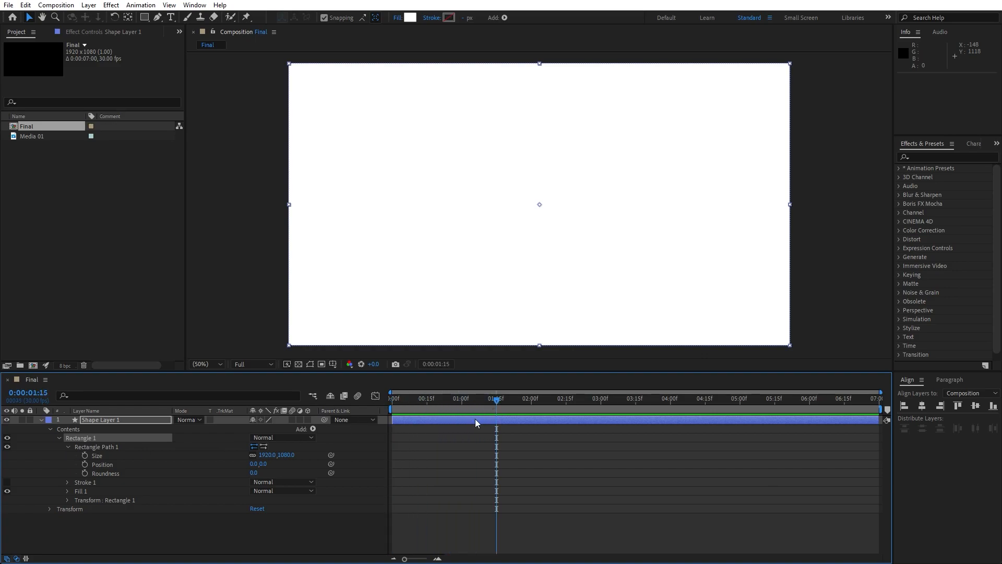
left_click(252, 456)
left_click(86, 456)
left_click(287, 455)
type("220")
left_click(277, 524)
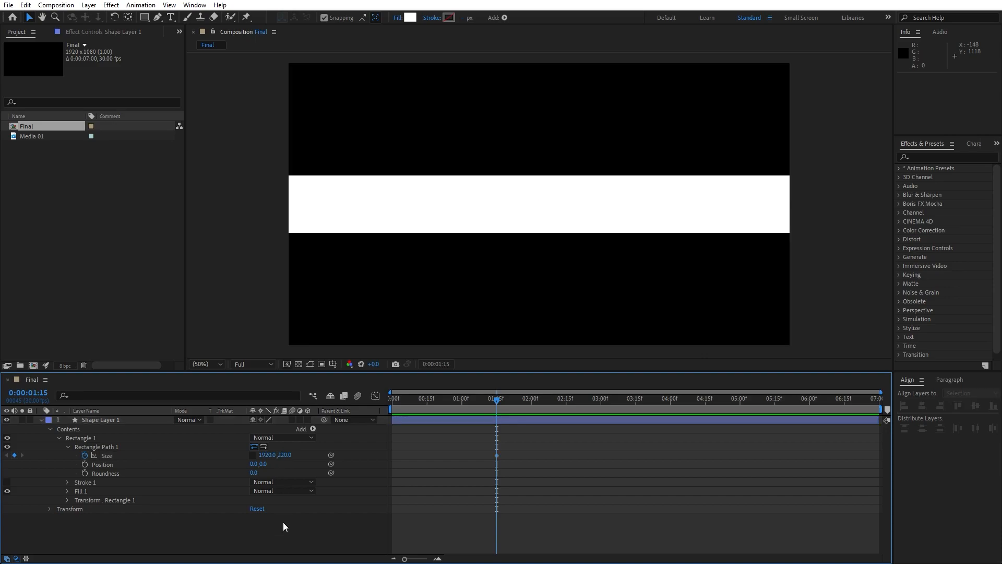
Set the rectangle path's height to 0 at the start of the composition so the stripe grows from a line.
key("Home")
left_click(284, 455)
type("0")
left_click(263, 531)
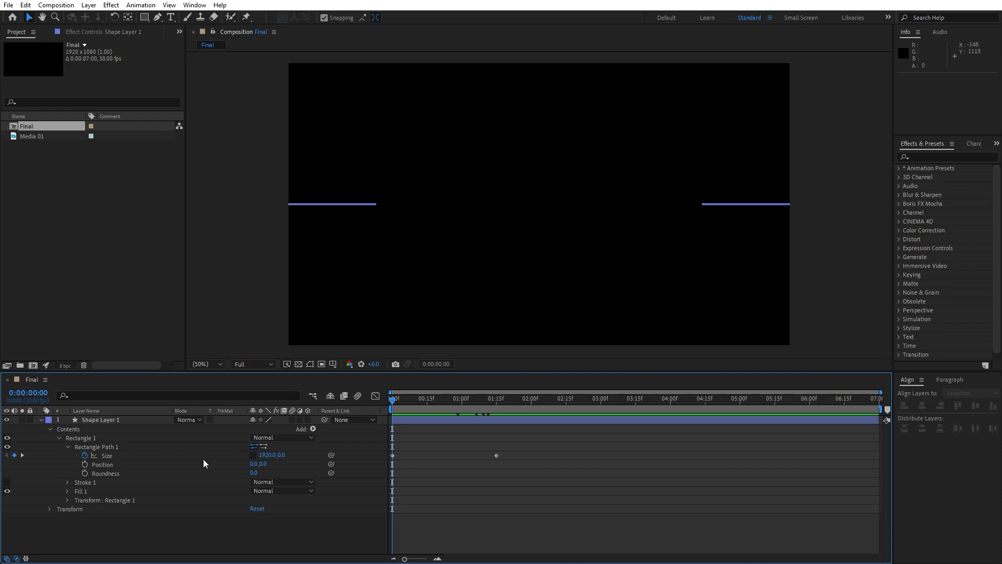
Ease both Size keyframes and reshape their speed curve so the stripe grows fastest early and slows toward the end.
left_click_drag(535, 442, 355, 474)
left_click_drag(425, 408, 452, 407)
left_click(375, 396)
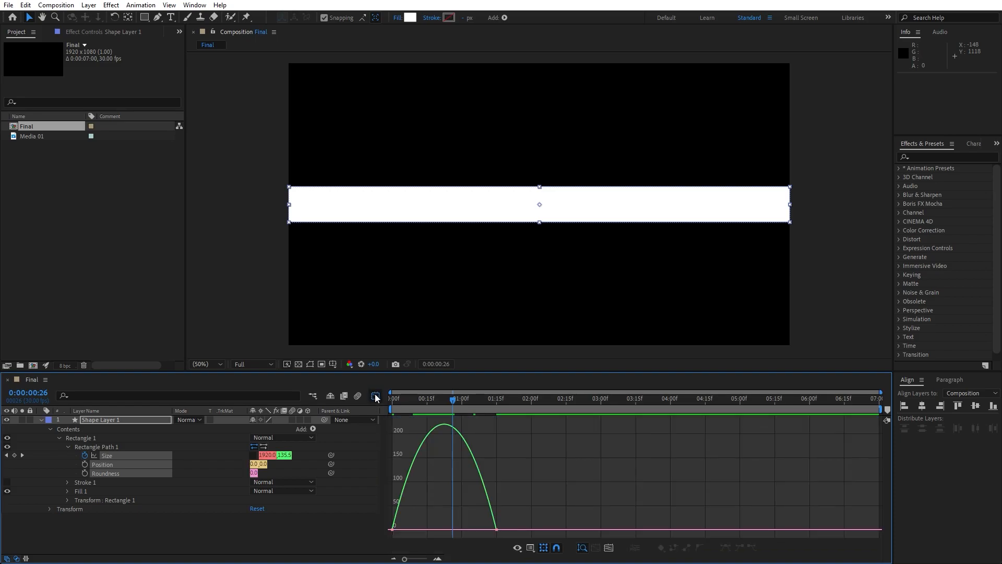
left_click_drag(527, 494, 456, 529)
mouse_move(419, 514)
left_mouse_down()
mouse_move(386, 537)
mouse_move(423, 529)
left_mouse_up()
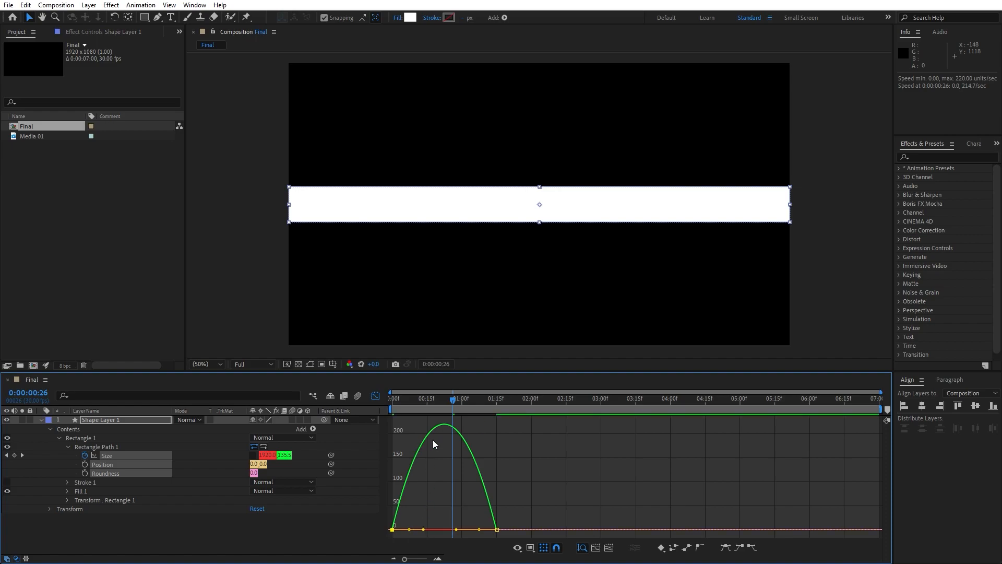
right_click(534, 465)
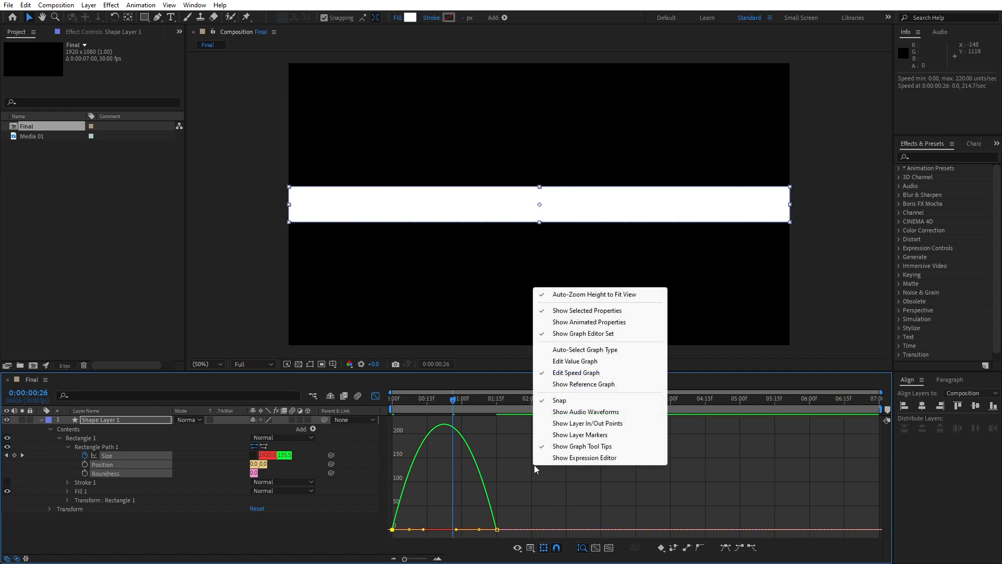
left_click(579, 374)
left_click_drag(524, 502, 436, 531)
left_click(376, 410)
left_click(333, 528)
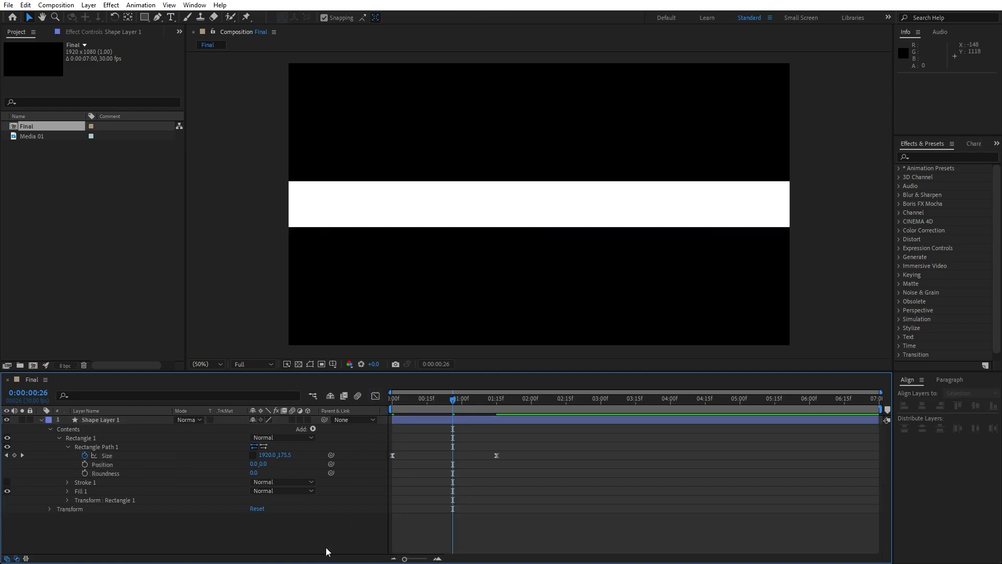
Preview the stripe's growth animation, ending at 0:00:01:19 with the shape layer's properties collapsed.
key("space")
left_click_drag(396, 401, 413, 403)
left_click(506, 402)
left_click(42, 419)
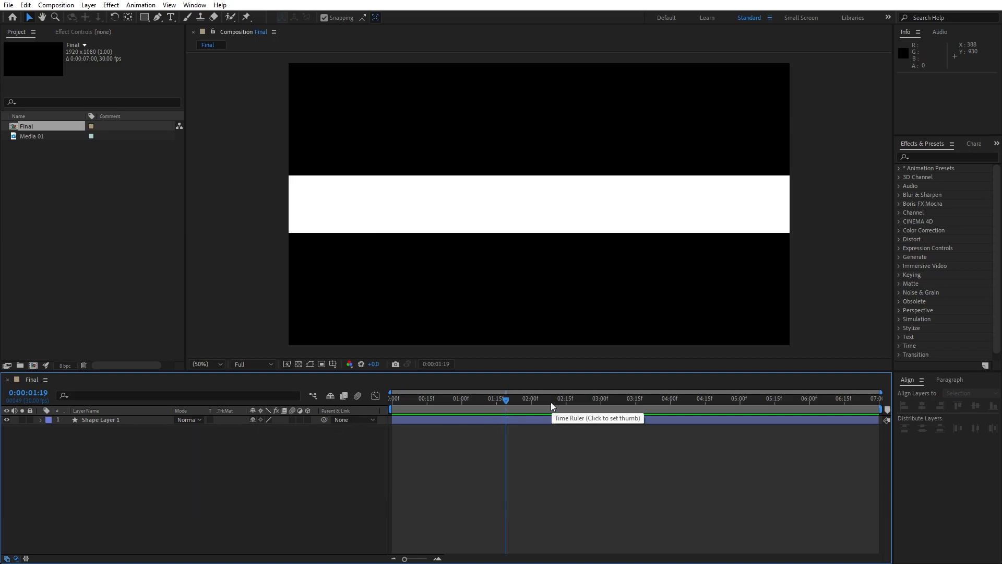
Duplicate the stripe layer, place the copy beneath the original in the layer order, and align it to the composition's bottom edge.
left_click(130, 420)
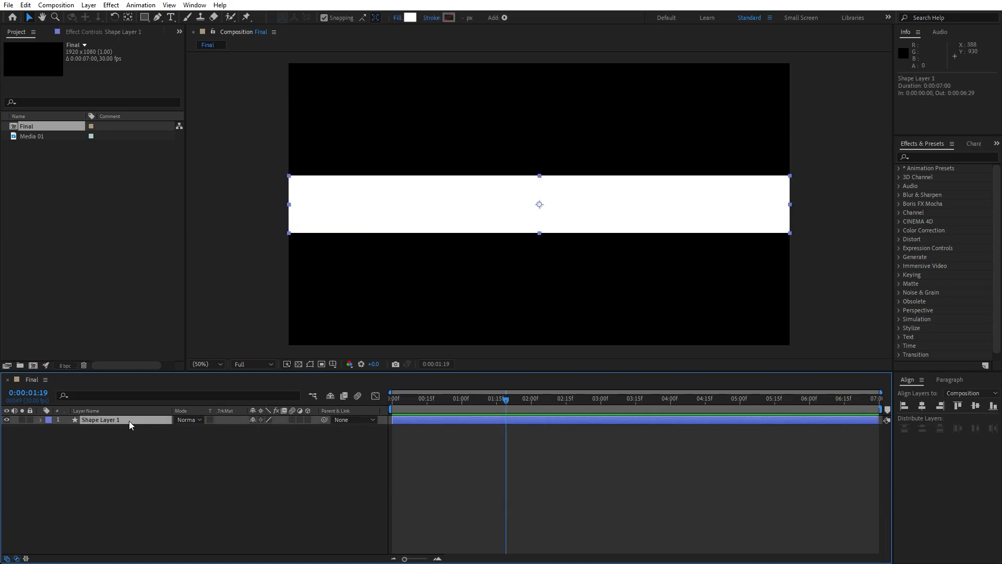
key("ctrl+d")
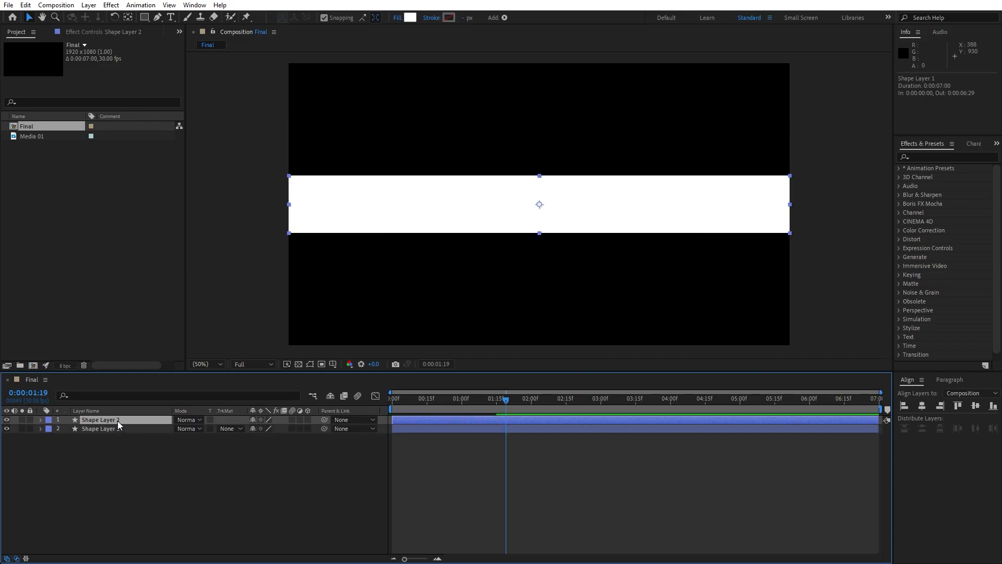
left_click_drag(118, 421, 117, 443)
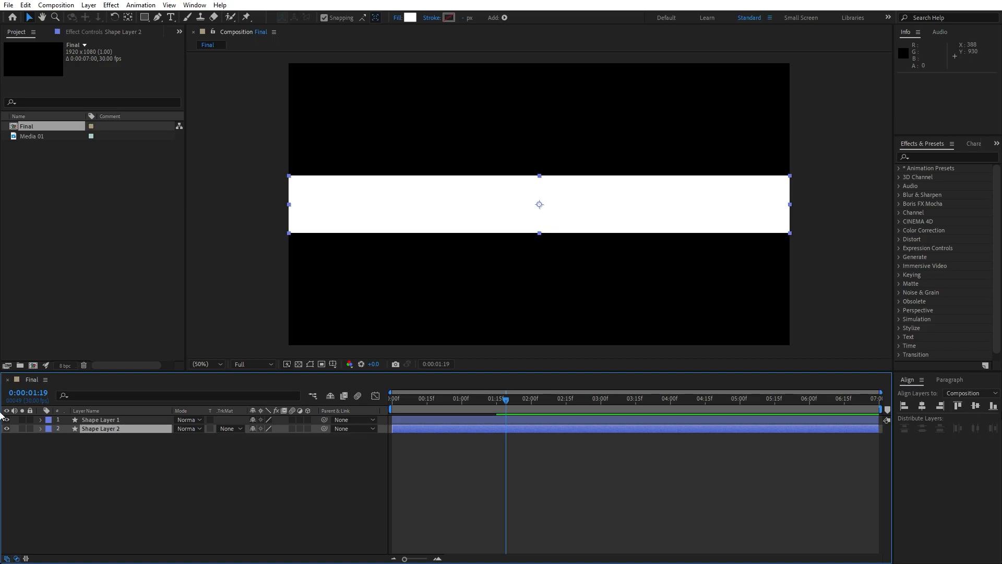
left_click(992, 407)
Rename the bottom-aligned stripe layer as Shape Layer 5.
left_click(136, 430)
key("Return")
key("BackSpace")
type("5")
Duplicate the centre stripe, Shape Layer 1, and align the copy to the composition's top edge.
left_click(119, 421)
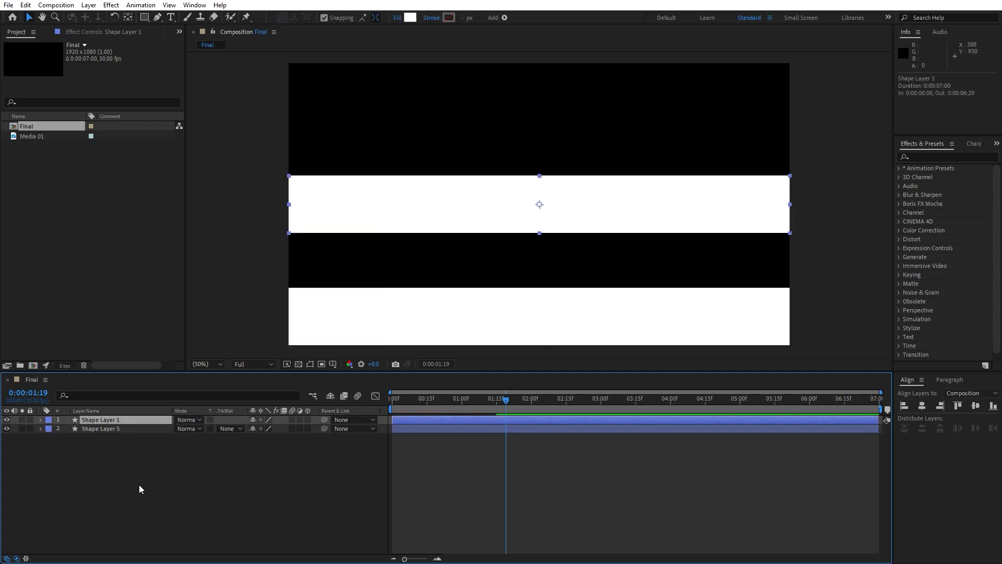
key("ctrl+d")
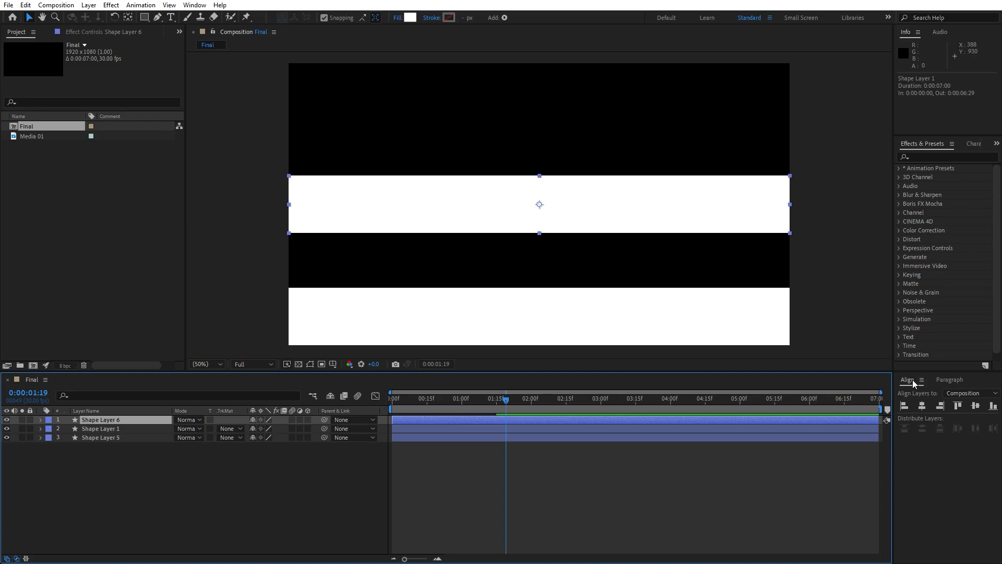
left_click(194, 4)
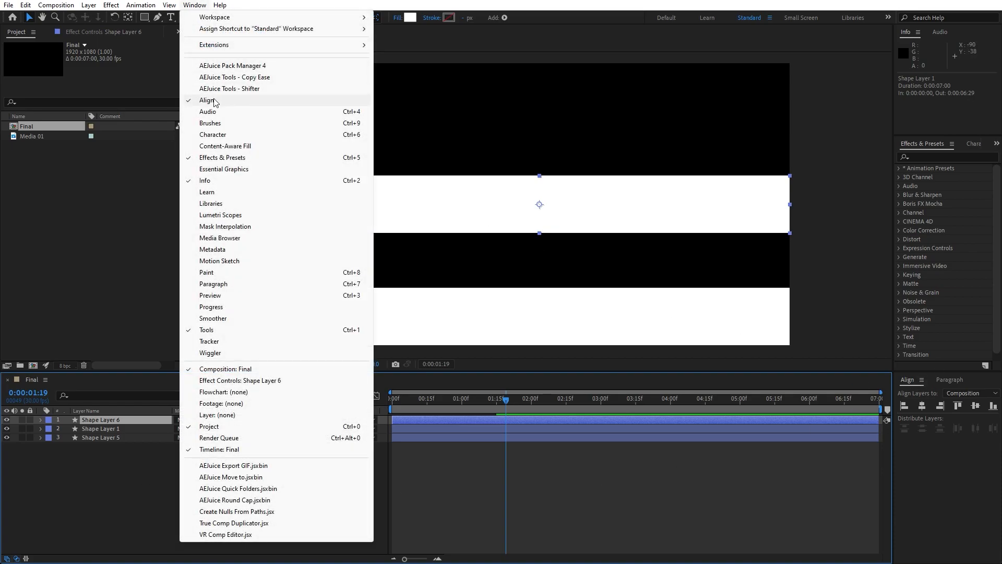
left_click(108, 420)
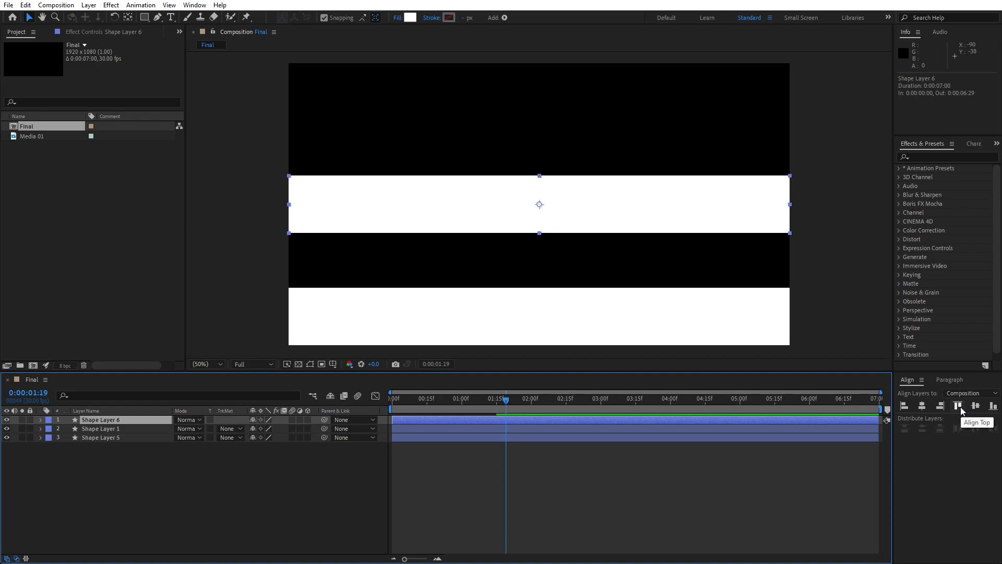
left_click(958, 407)
Rename the top-aligned stripe layer as Shape Layer 1.
left_click(112, 419)
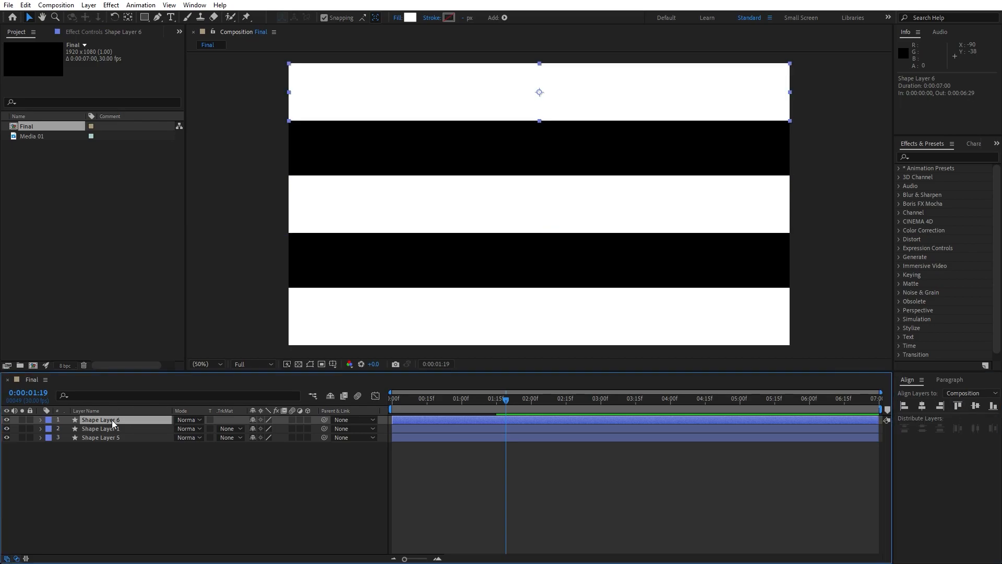
key("Return")
key("Right")
key("BackSpace")
type("1")
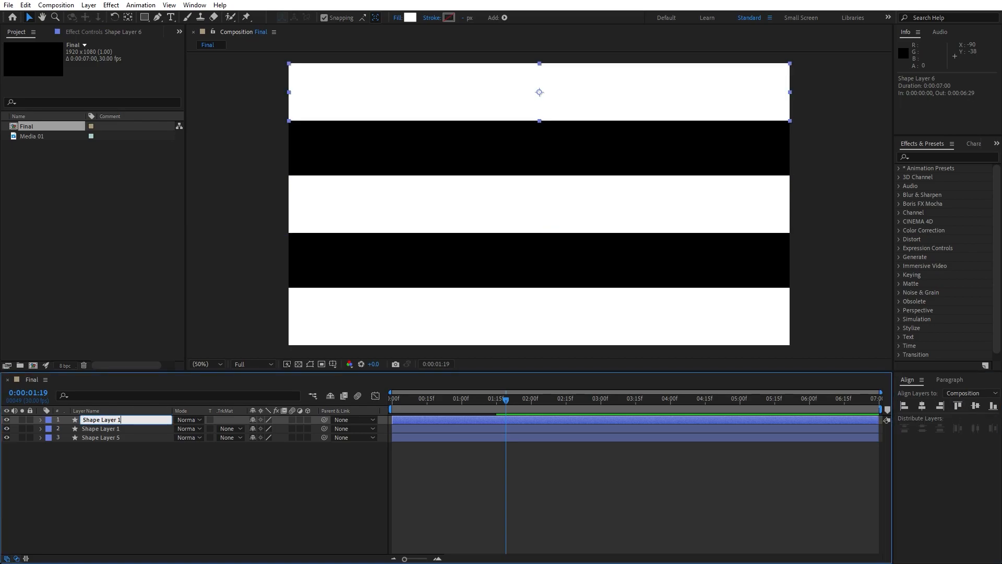
key("Return")
Rename the centre stripe layer as Shape Layer 3.
left_click(117, 429)
key("Return")
key("Right")
key("BackSpace")
type("3")
left_click(124, 486)
Duplicate the top stripe, Shape Layer 1, rename the copy Shape Layer 2, and place it directly beneath Shape Layer 1 in the stack.
left_click(113, 421)
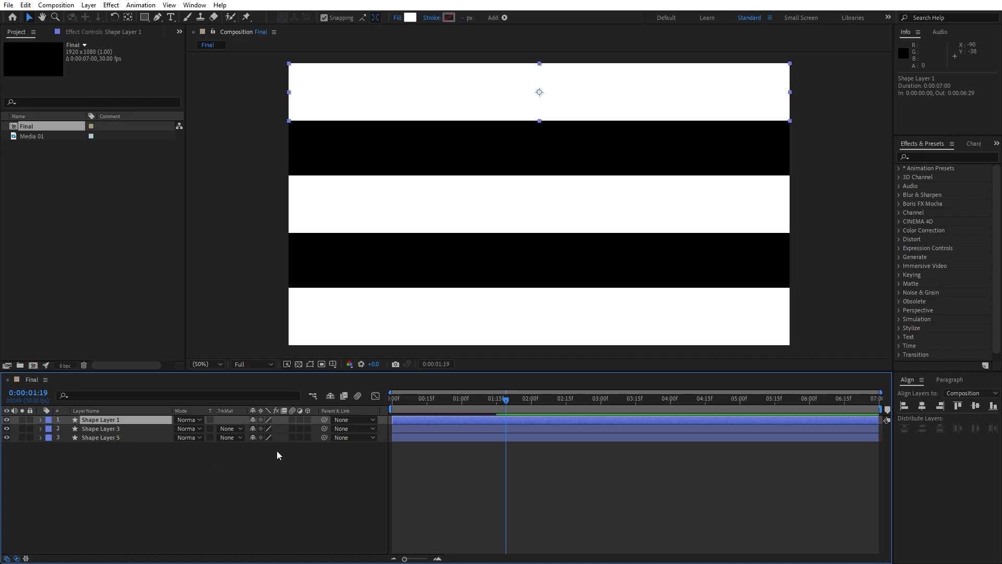
left_click_drag(509, 402, 536, 402)
key("ctrl+d")
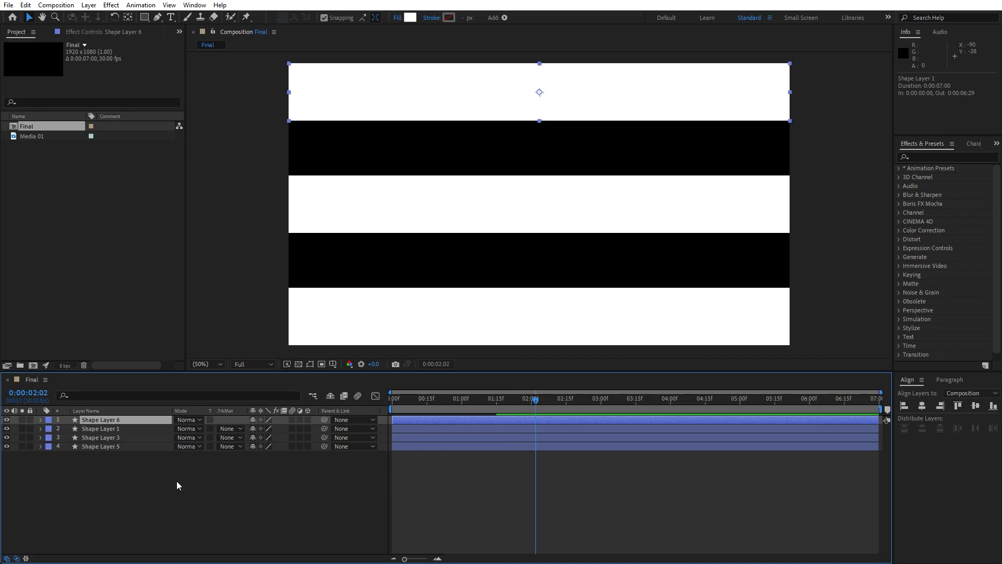
key("Return")
key("Right")
key("BackSpace")
type("2")
left_click(179, 494)
left_click_drag(127, 421, 127, 431)
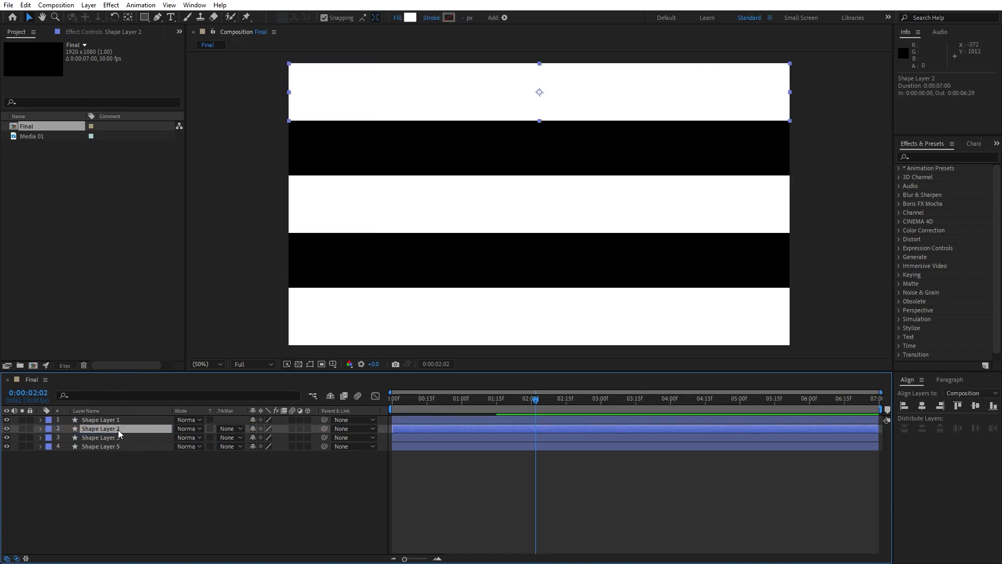
Nudge Shape Layer 2 down to position 960, 320 so its lower edge meets the centre stripe.
key("shift+Down")
key("shift+Down")
key("shift+Down")
key("shift+Down")
key("shift+Down")
key("shift+Down")
key("shift+Down")
key("shift+Down")
key("shift+Down")
key("shift+Down")
key("shift+Down")
key("shift+Down")
key("shift+Down")
key("shift+Down")
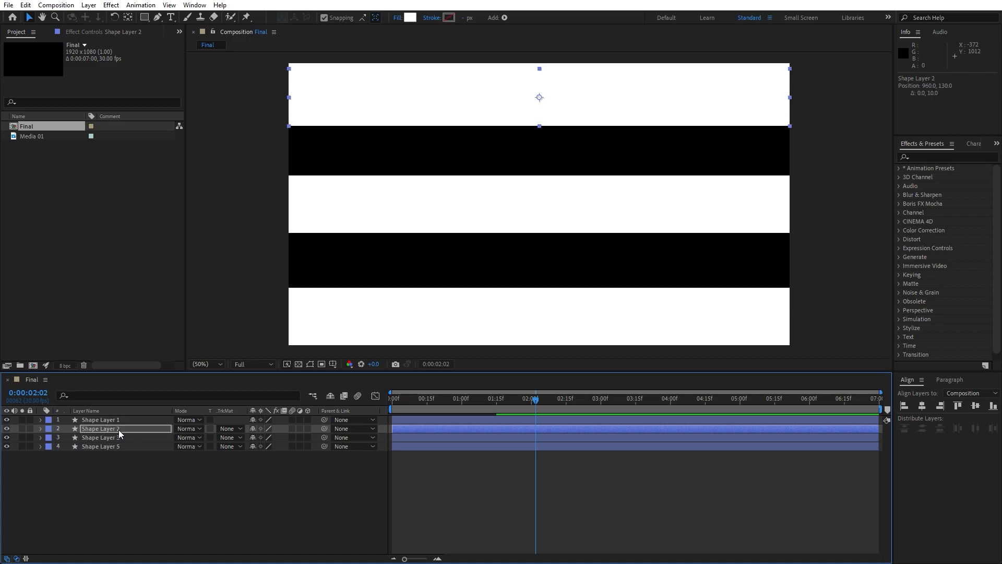
key("shift+Down")
key("shift+Down")
key("shift+Down")
key("shift+Down")
key("shift+Down")
key("shift+Down")
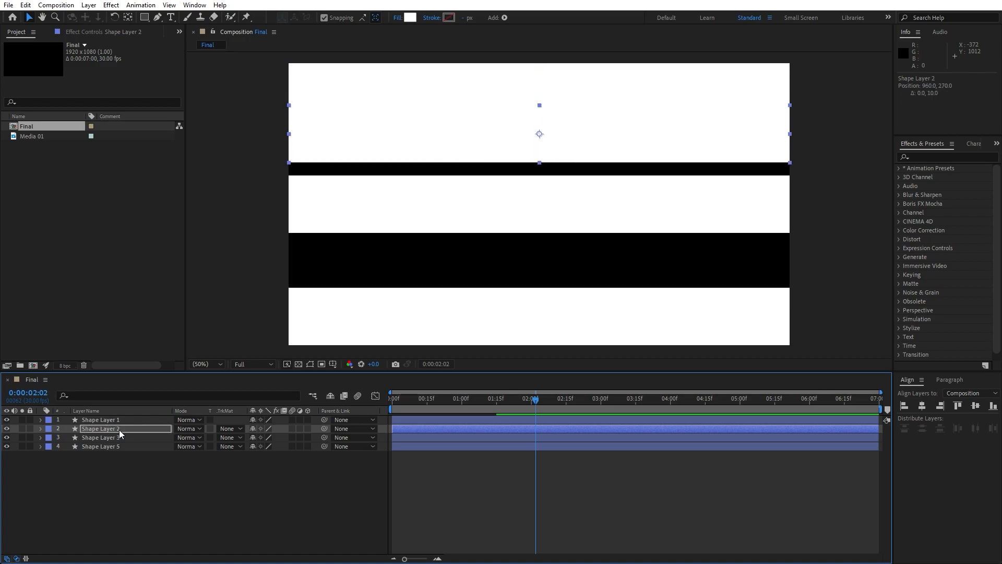
key("Down")
key("Down")
key("Down")
key("Down")
key("Down")
key("Down")
key("Down")
key("Down")
key("Down")
key("Down")
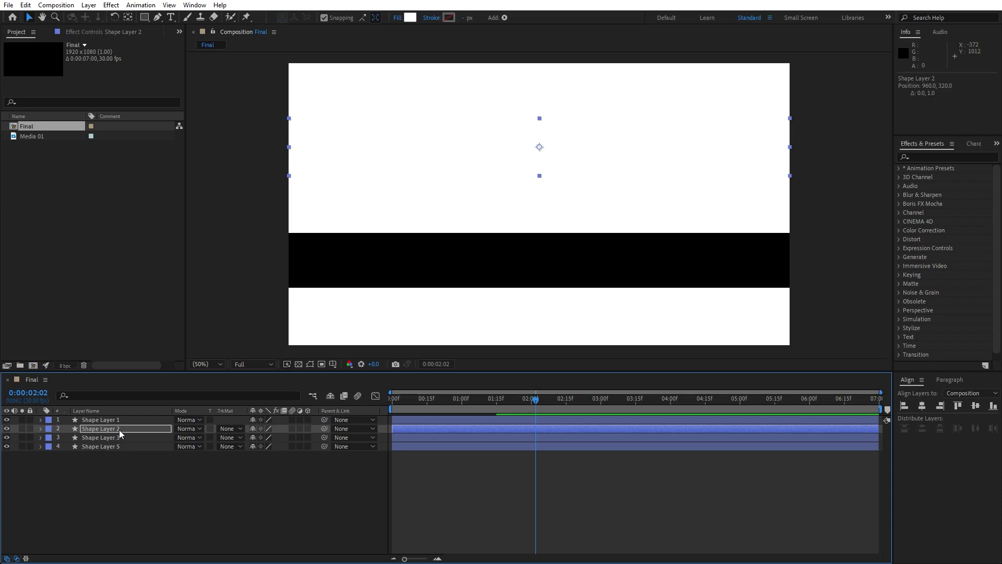
left_click(111, 454)
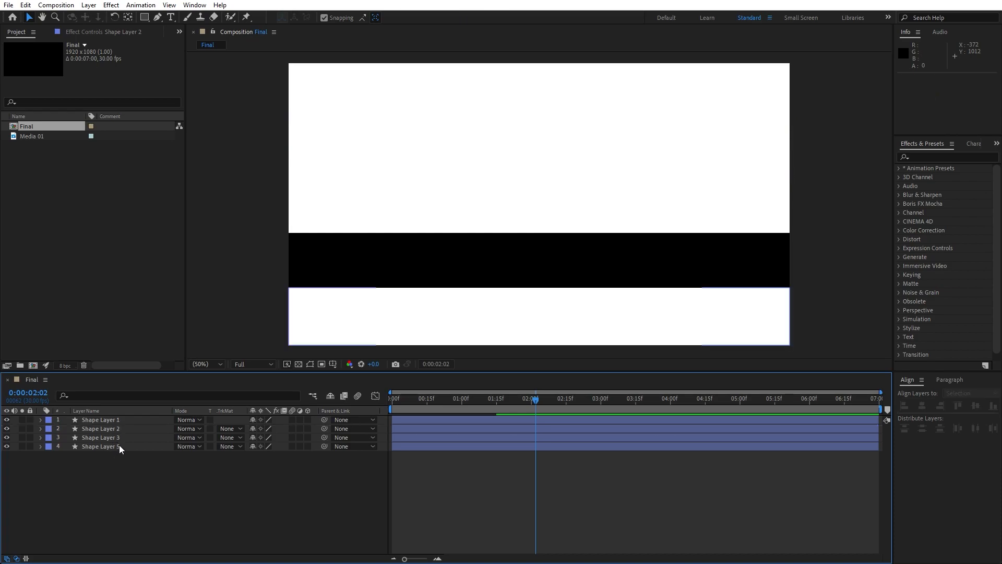
Duplicate Shape Layer 3, move the copy directly beneath it in the layer order, and rename it Shape Layer 4.
left_click(119, 437)
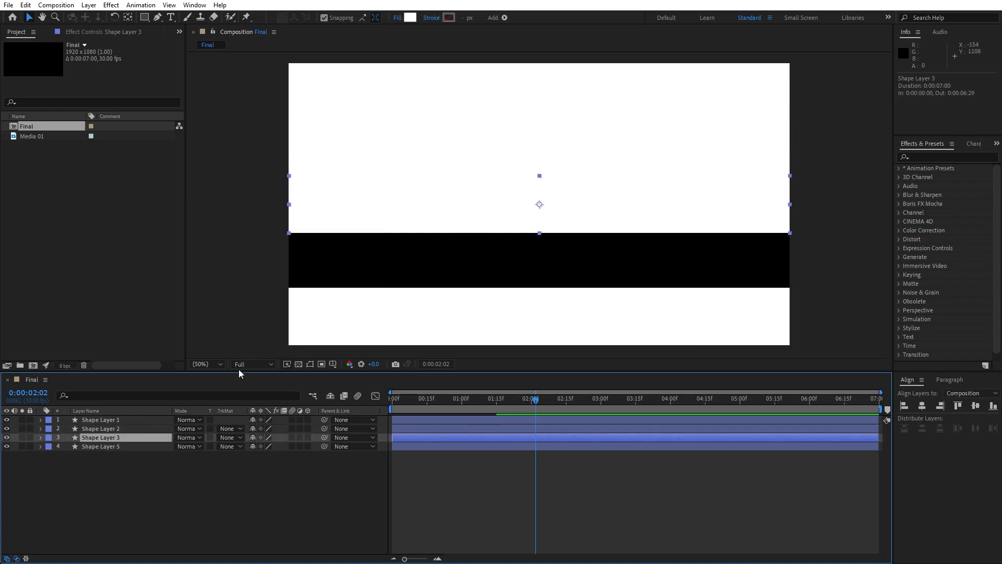
key("ctrl+d")
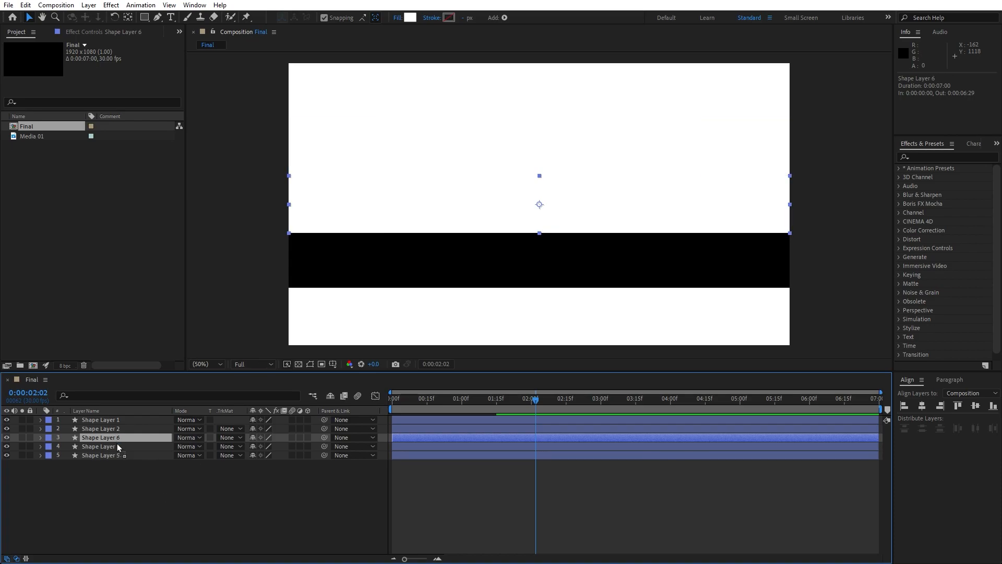
left_click_drag(117, 439, 117, 451)
key("Return")
key("Right")
key("BackSpace")
type("4")
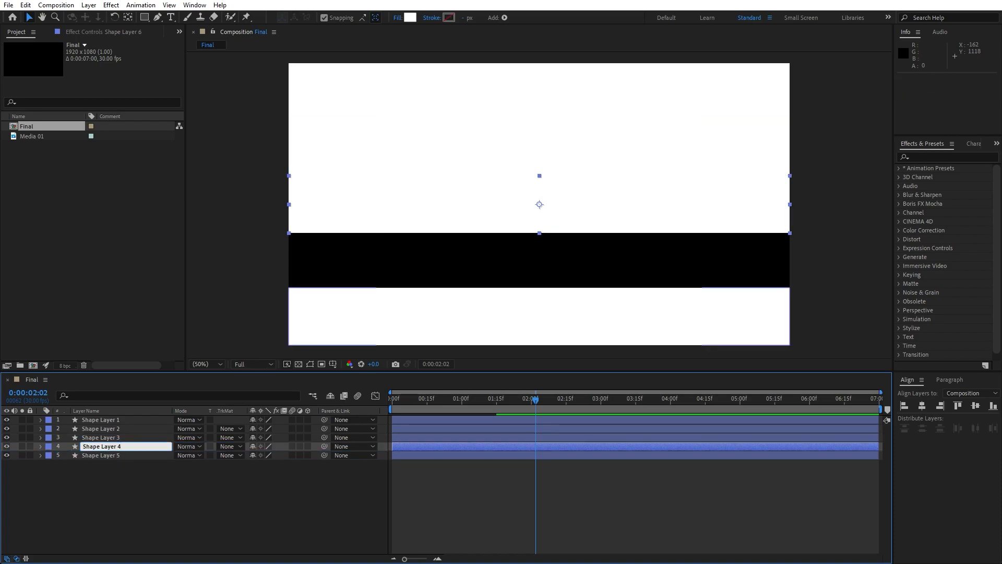
left_click(149, 484)
Nudge Shape Layer 4 down to position 960, 760 to fill the gap between the centre and bottom stripes.
left_click(123, 445)
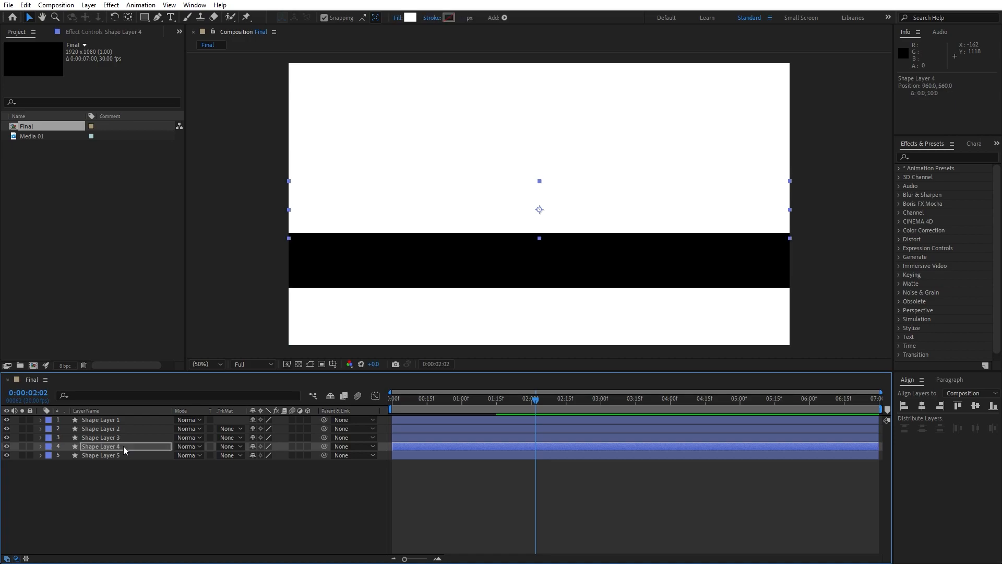
key("shift+Down")
key("shift+Down")
key("shift+Down")
key("shift+Down")
key("shift+Down")
key("shift+Down")
key("shift+Down")
key("shift+Down")
key("shift+Down")
key("shift+Down")
key("shift+Down")
key("shift+Down")
key("shift+Down")
key("shift+Down")
key("shift+Down")
key("shift+Down")
key("shift+Down")
key("shift+Down")
key("shift+Down")
key("shift+Down")
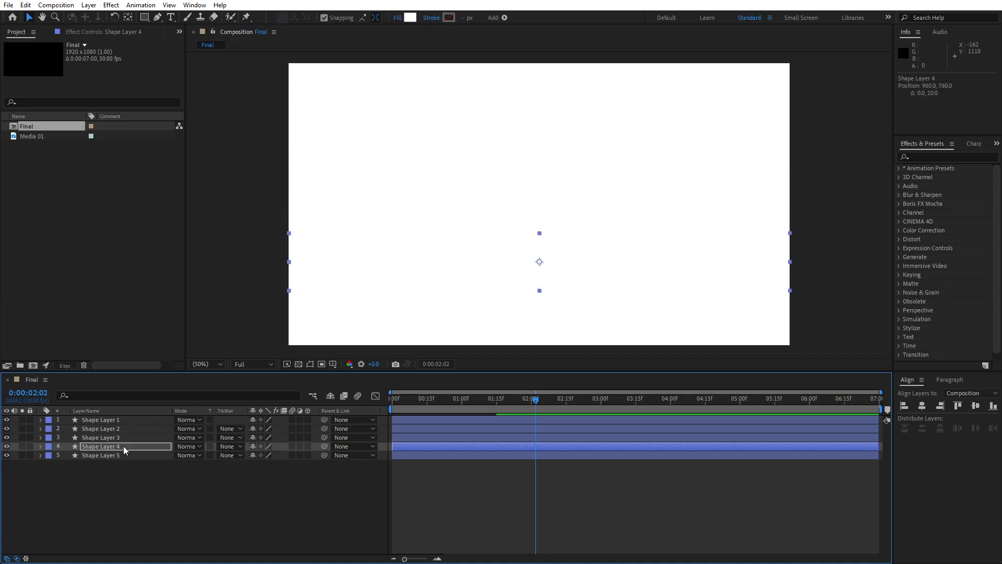
Preview the five-stripe animation and examine the gaps between the stripes at 0:00:01:01.
key("space")
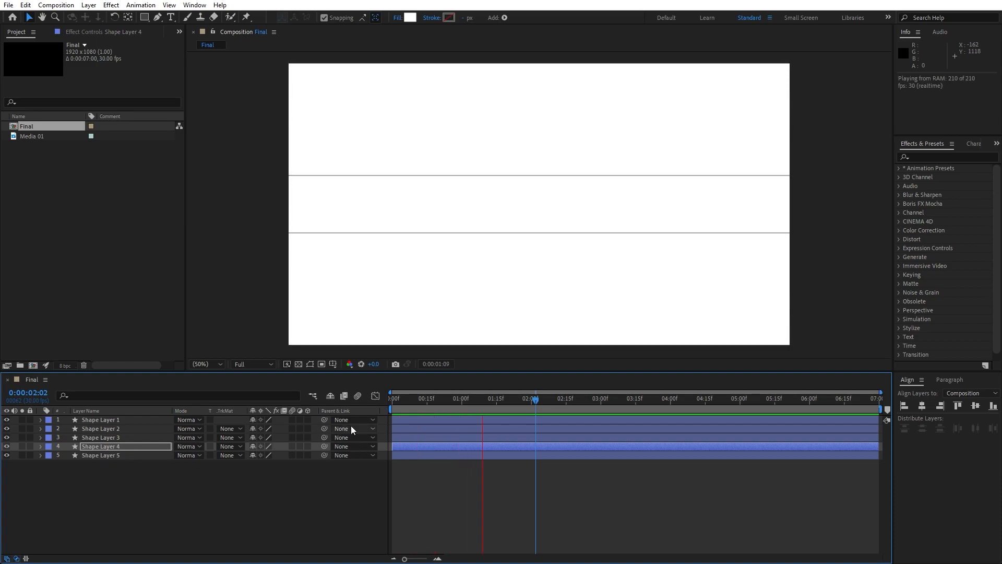
left_click_drag(412, 401, 464, 403)
key("comma")
left_click_drag(232, 473, 92, 415)
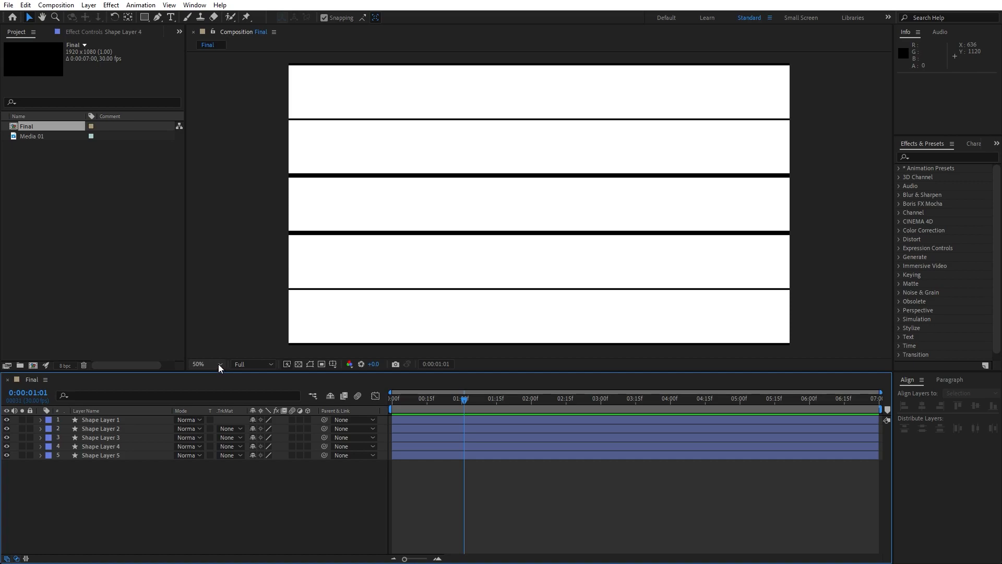
Stagger Shape Layers 2, 3, 4 and 5 in the timeline to start at frames 3, 6, 9 and 12 respectively.
left_click(213, 365)
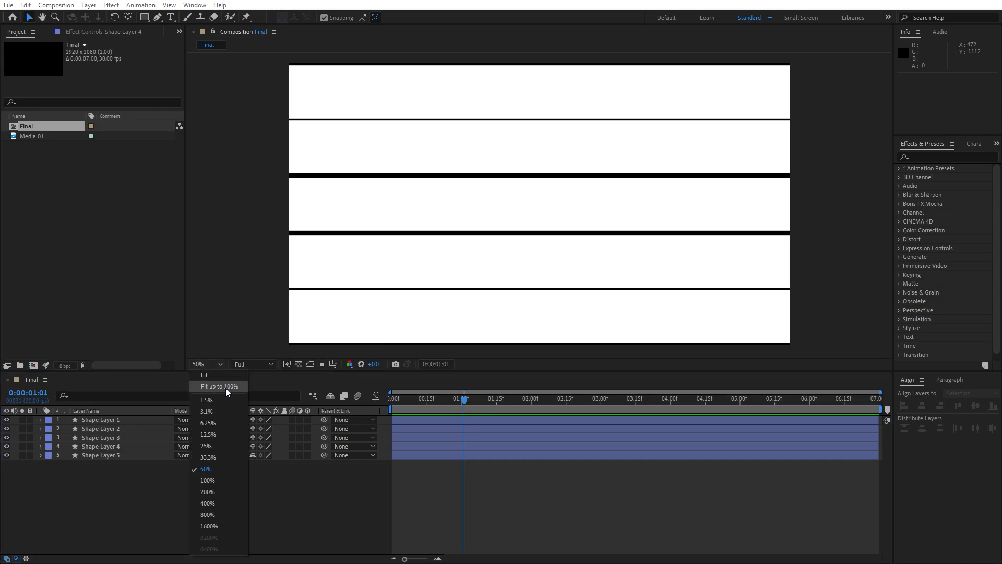
left_click(226, 387)
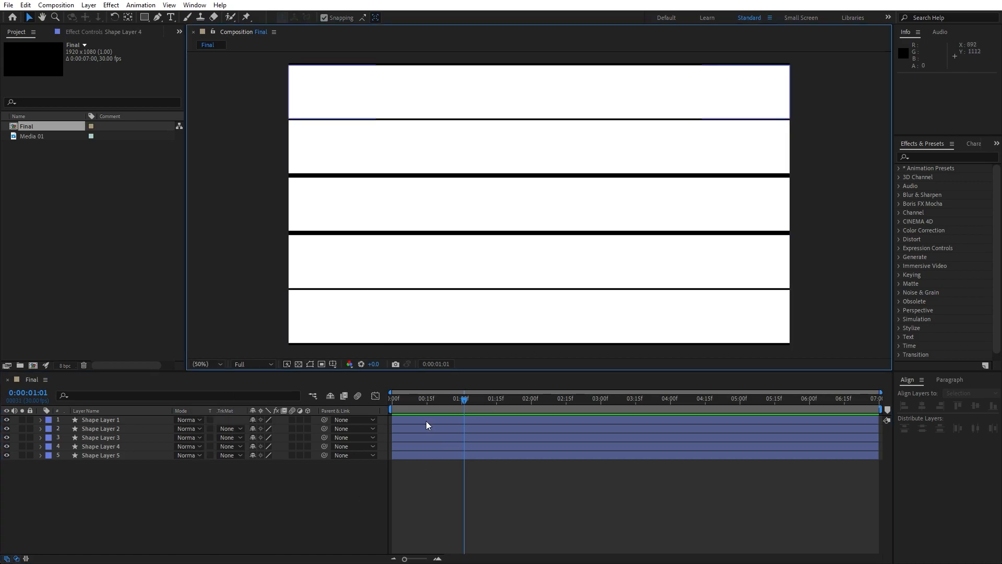
left_click_drag(405, 559, 459, 559)
left_click(116, 429)
left_click_drag(398, 428, 494, 438)
left_click(137, 439)
left_click(133, 447)
left_click_drag(427, 447, 531, 450)
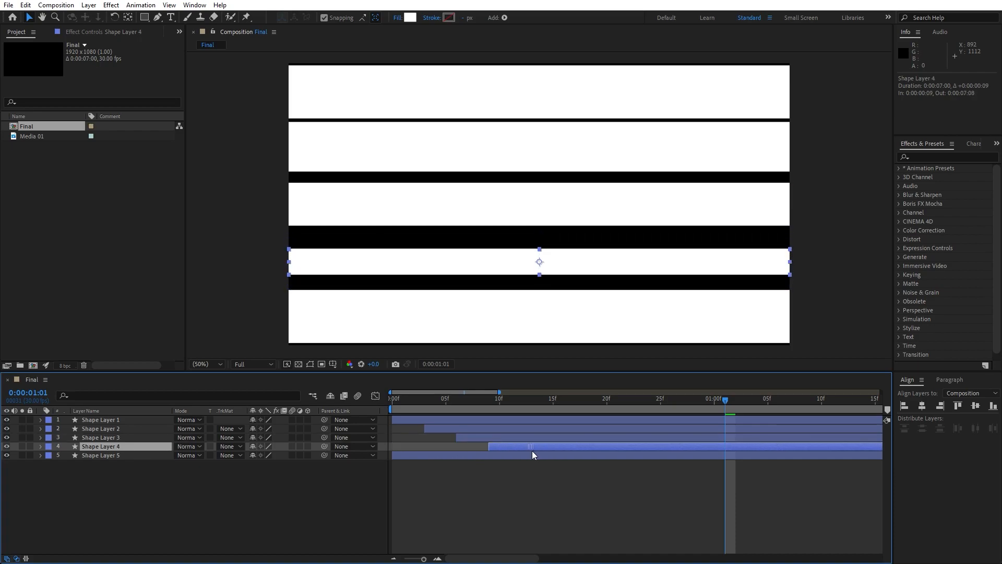
left_click(120, 455)
left_click_drag(414, 456, 541, 456)
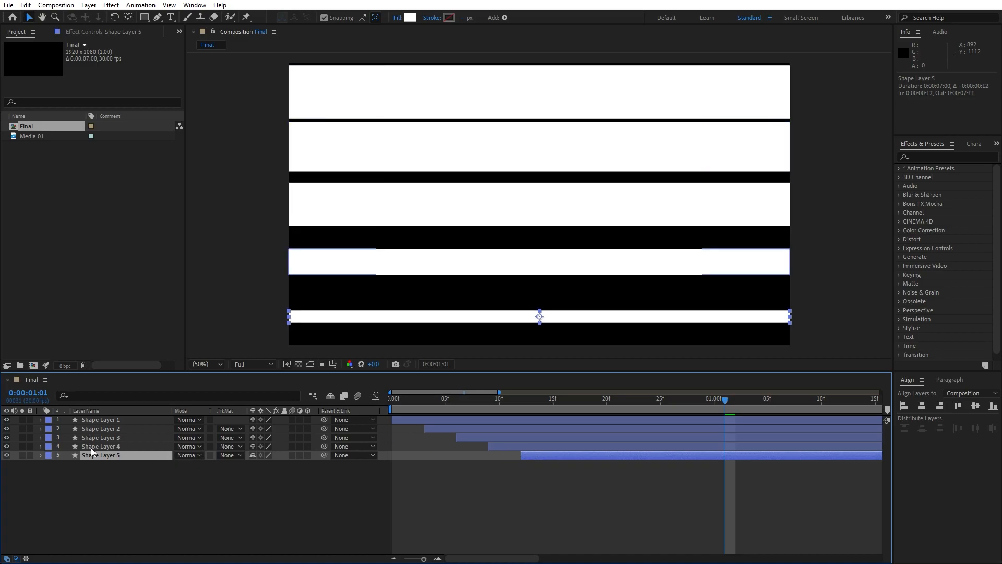
Preview the staggered stripe animation and move the playhead to 0:00:01:12.
left_click_drag(424, 559, 408, 559)
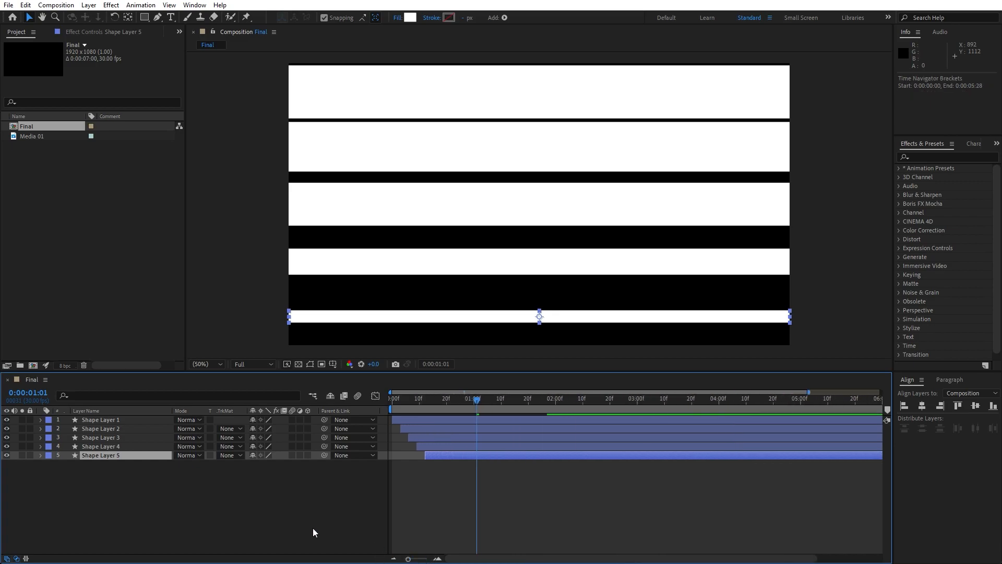
left_click(314, 526)
key("space")
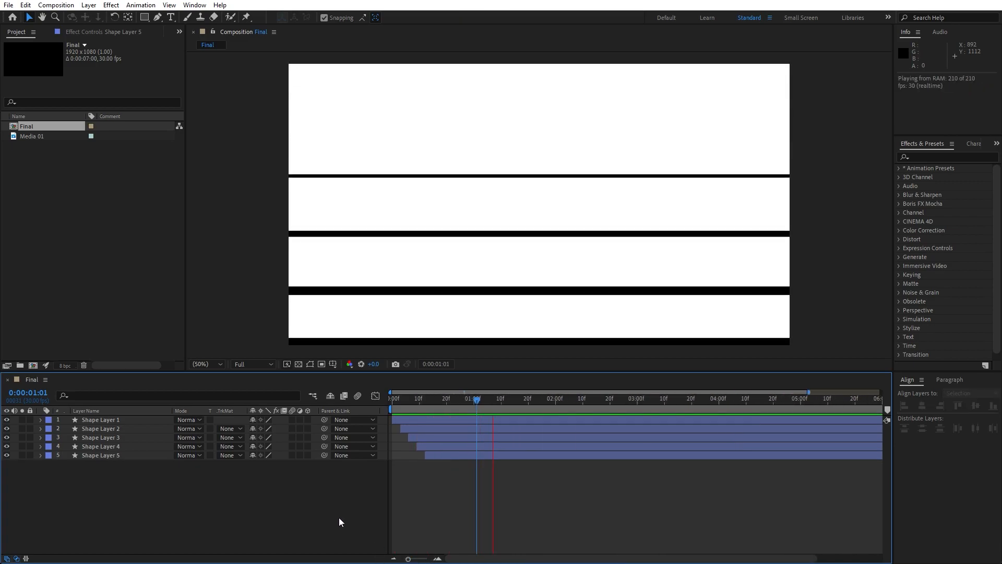
key("space")
left_click_drag(434, 399, 506, 399)
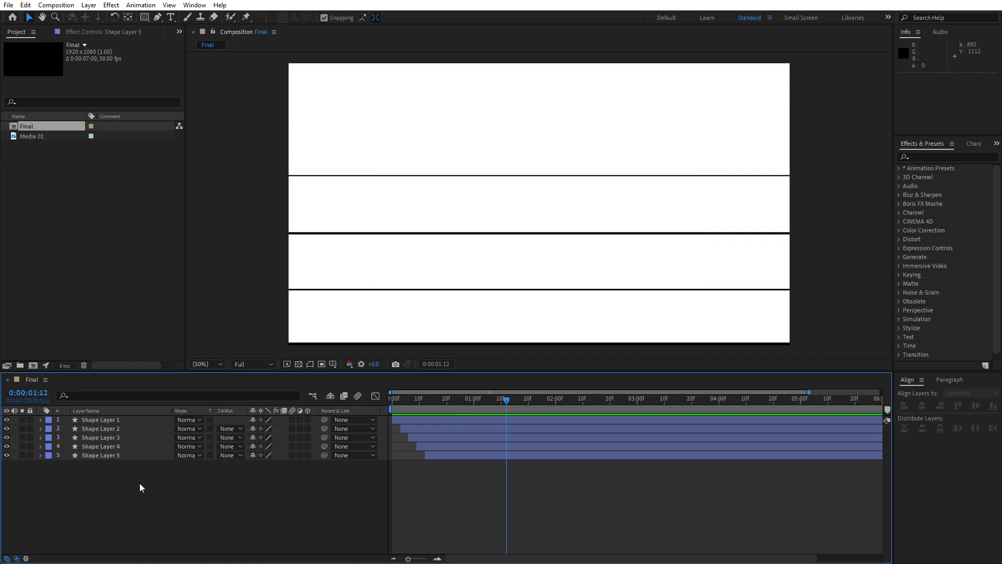
Pre-compose all five shape layers into a new composition named Matte, moving all attributes into it.
left_click_drag(166, 486, 71, 362)
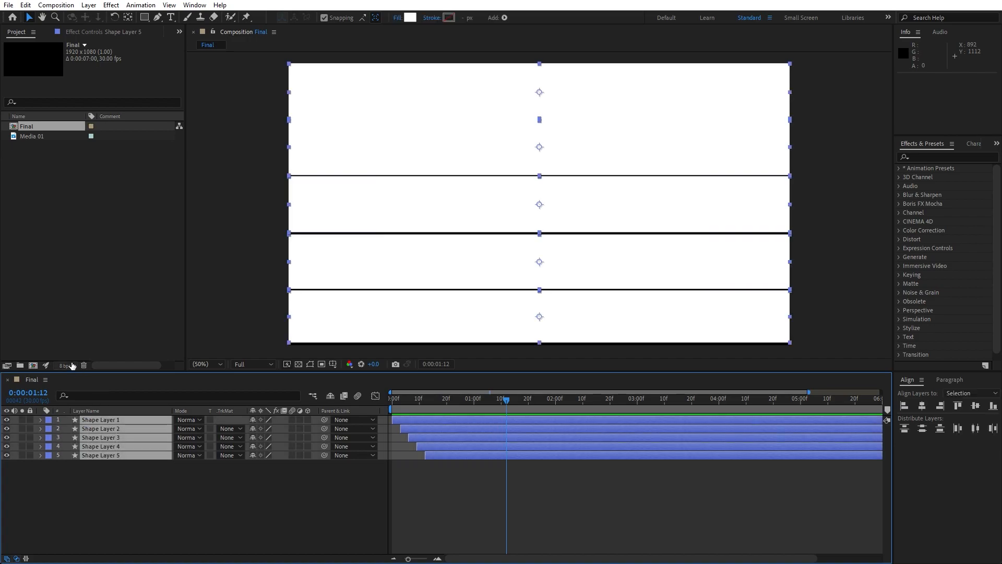
right_click(114, 444)
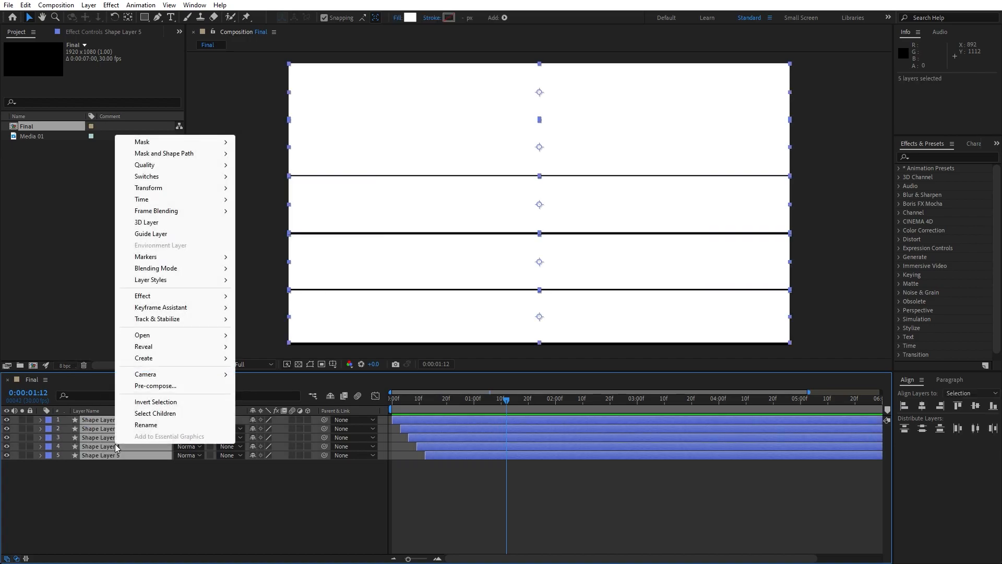
left_click(183, 390)
type("Matte")
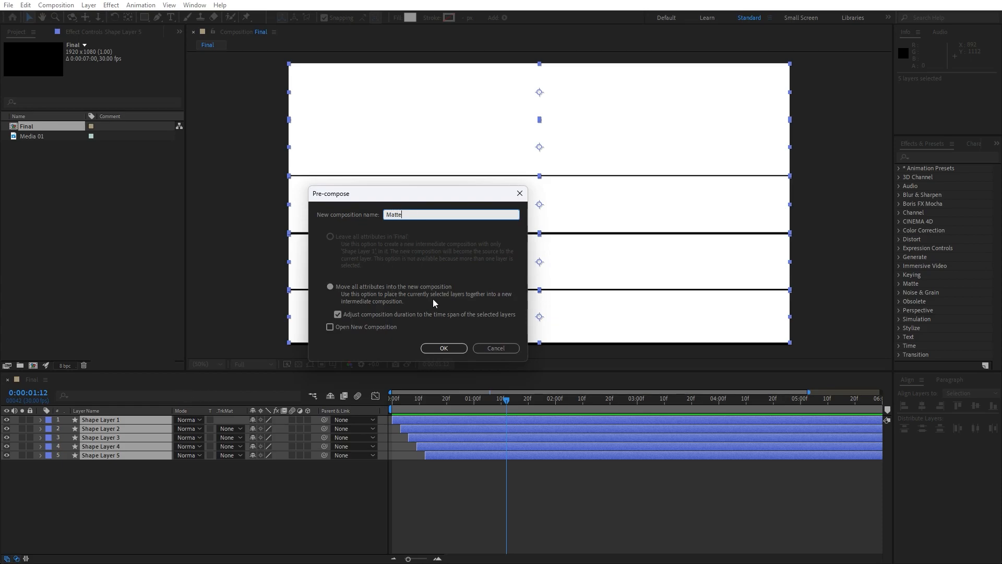
left_click(445, 351)
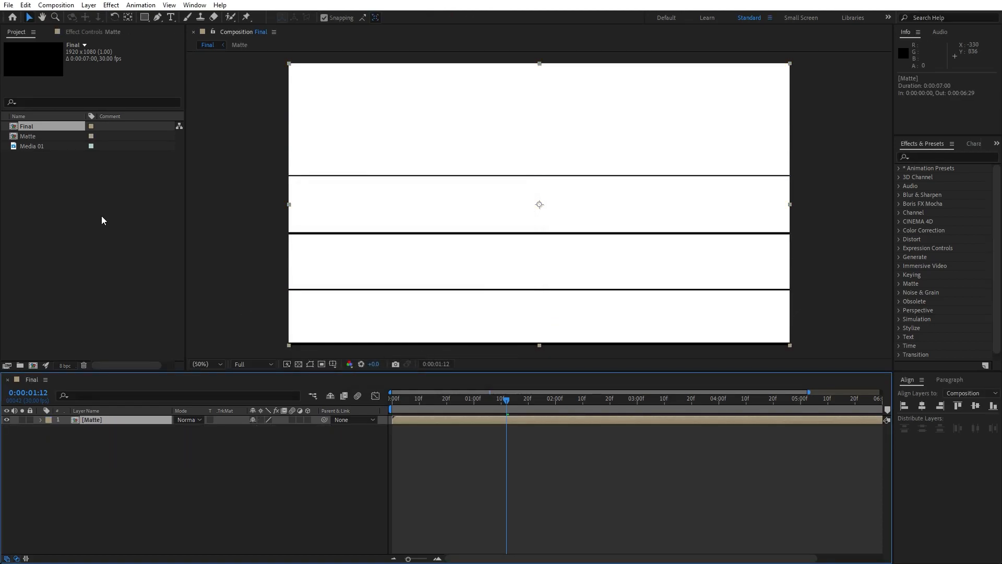
Add Media 01 to the Final timeline above the Matte layer, and place a duplicate of Matte above the footage.
left_click_drag(30, 146, 158, 415)
left_click(126, 463)
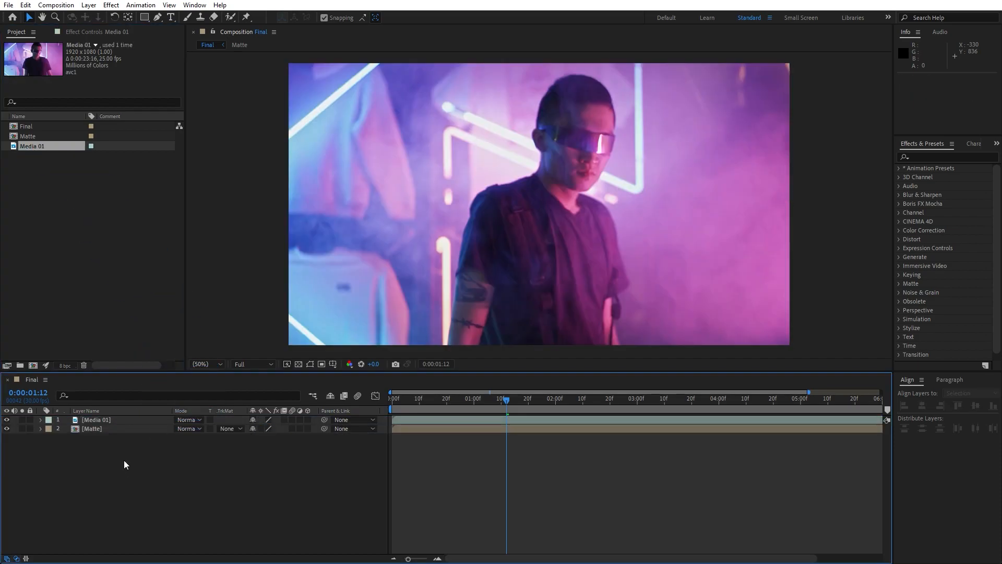
left_click(102, 429)
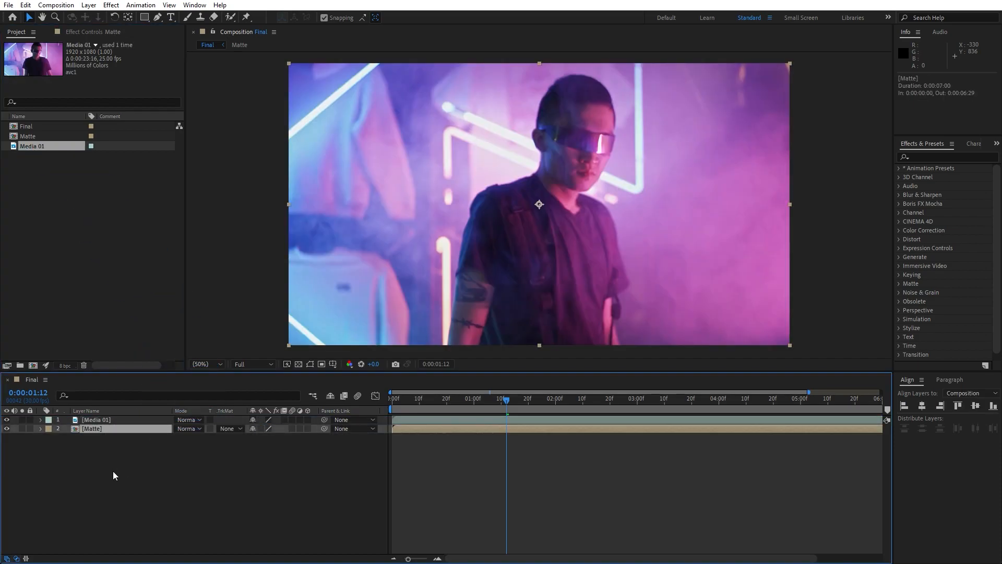
key("ctrl+d")
left_click_drag(98, 430, 101, 418)
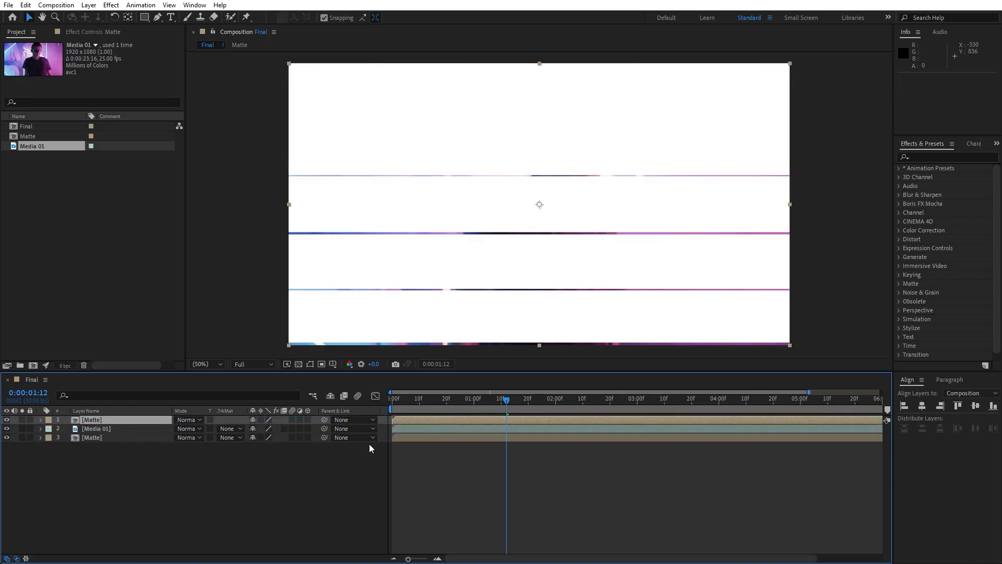
Shift the upper Matte and Media 01 layers together to start at 0:00:00:06.
left_click(103, 428, "shift")
left_click_drag(408, 559, 421, 559)
left_click_drag(398, 429, 445, 430)
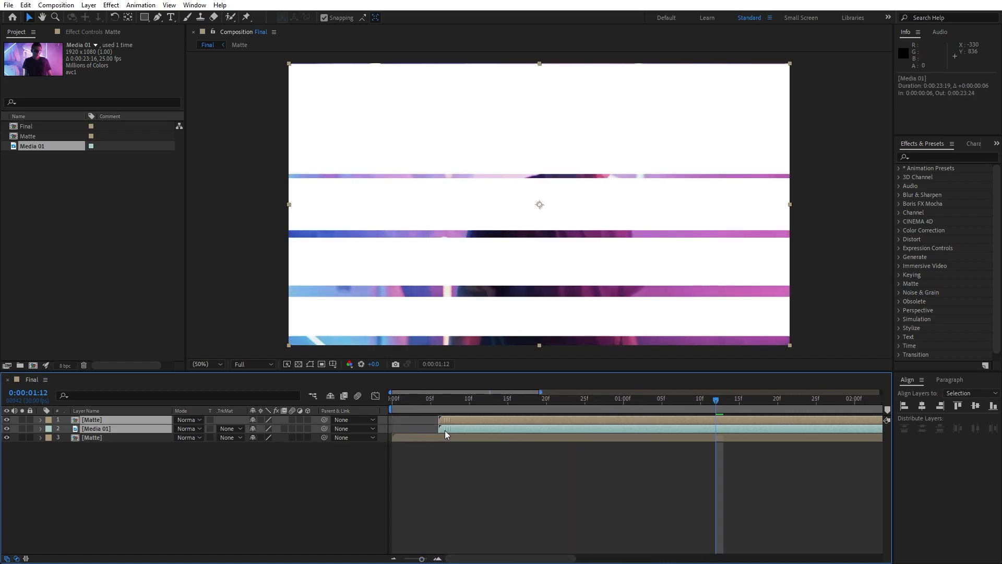
left_click(265, 455)
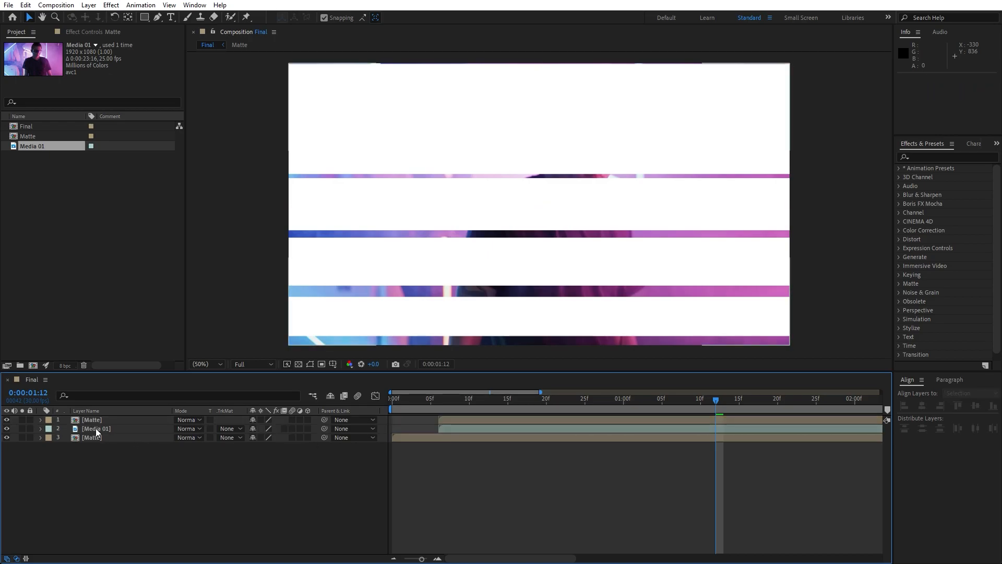
Set Media 01's track matte to Alpha using the Matte layer above, and show the layer switches instead of the modes.
left_click(96, 428)
left_click(230, 429)
left_click(253, 458)
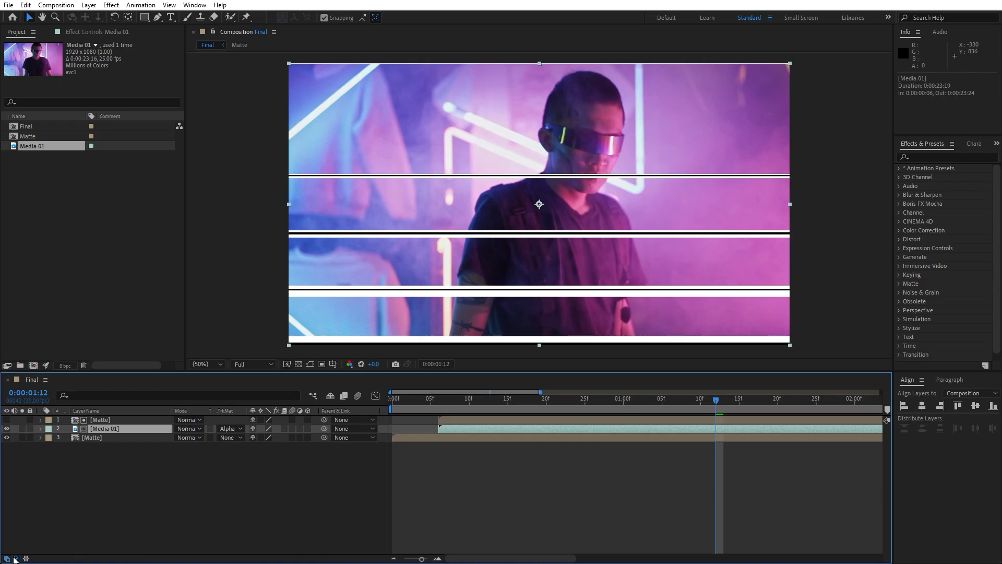
left_click(16, 559)
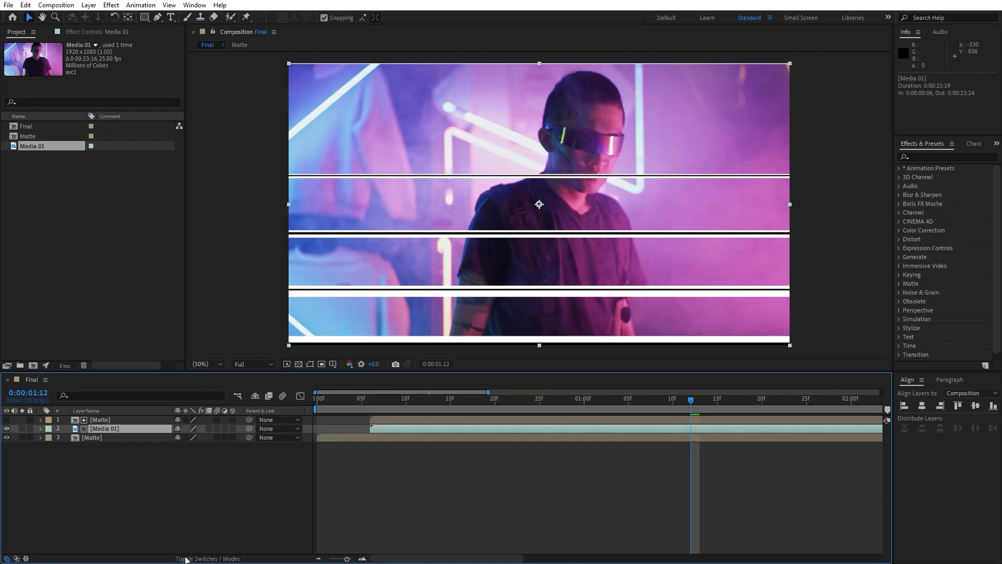
left_click(215, 559)
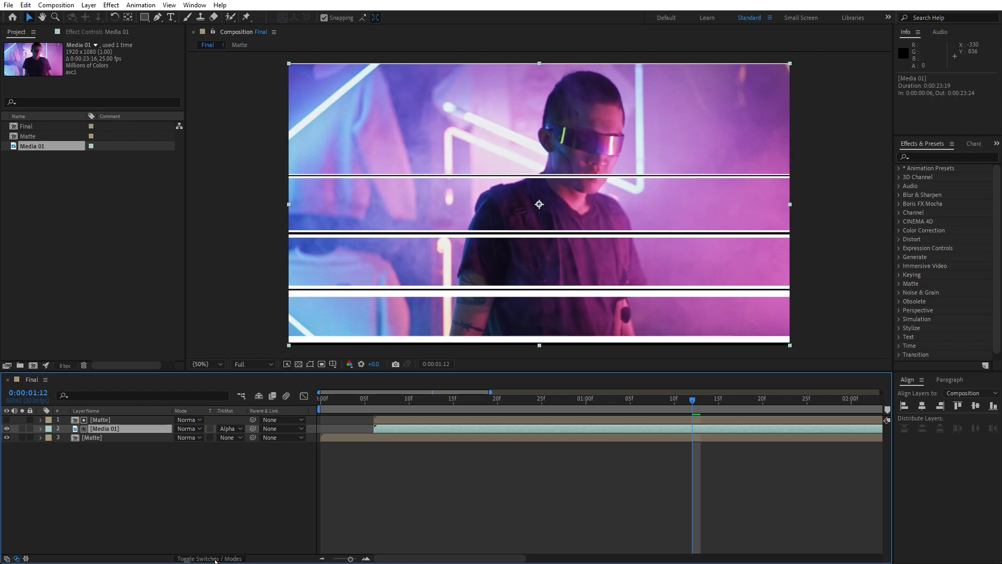
left_click(215, 559)
Find the Gradient Ramp effect and apply it to the bottom Matte layer.
left_click(92, 440)
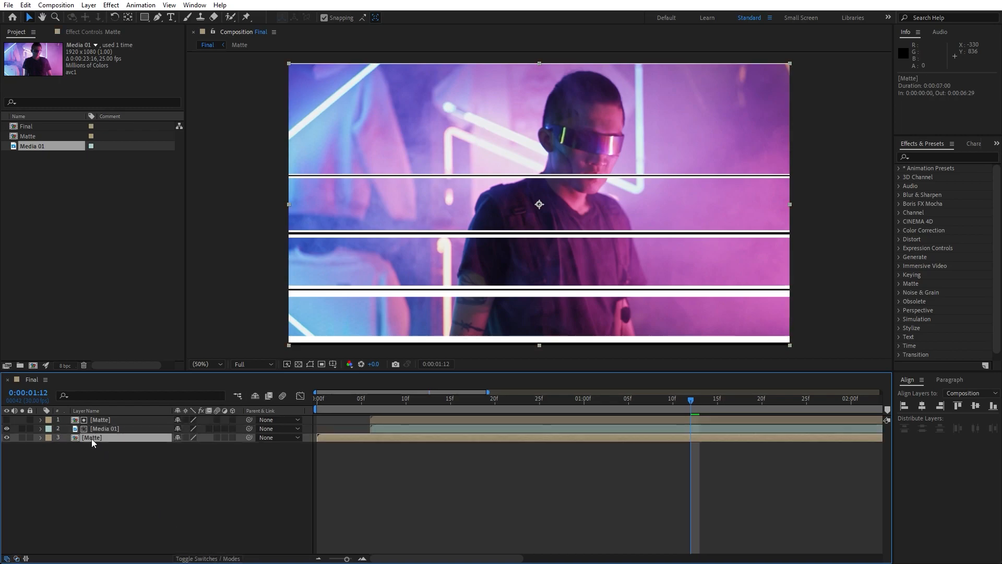
left_click(933, 152)
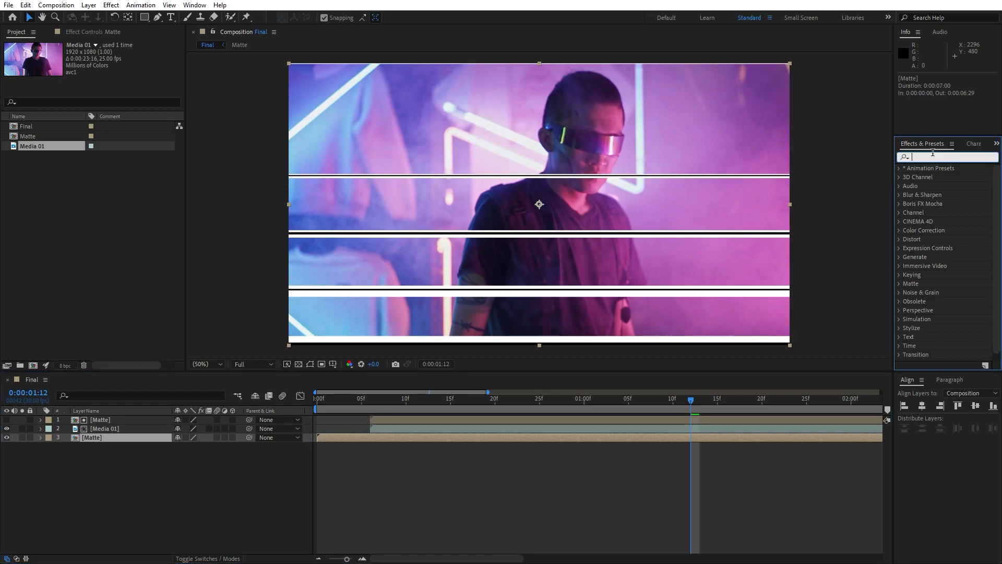
type("ramp")
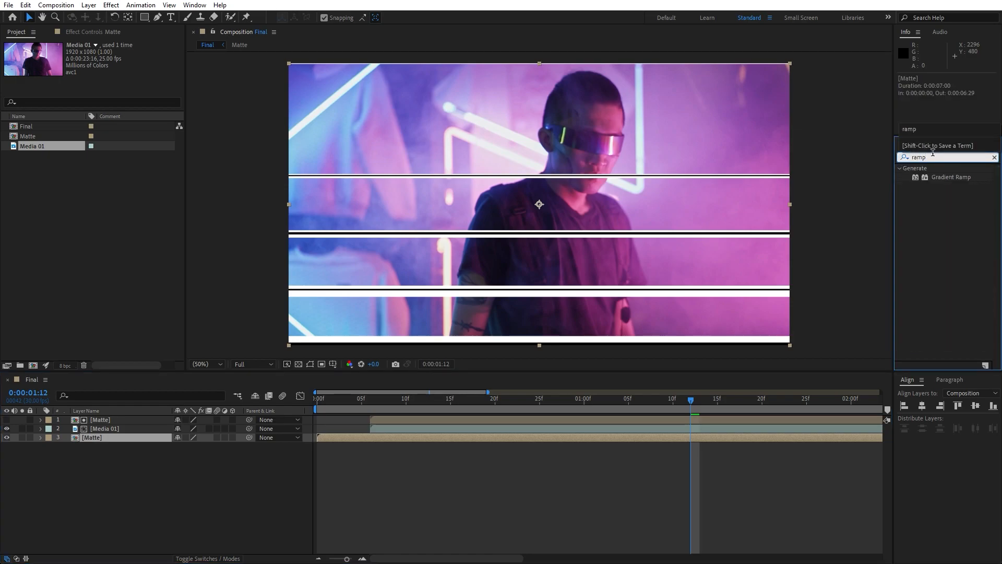
left_click_drag(945, 177, 139, 439)
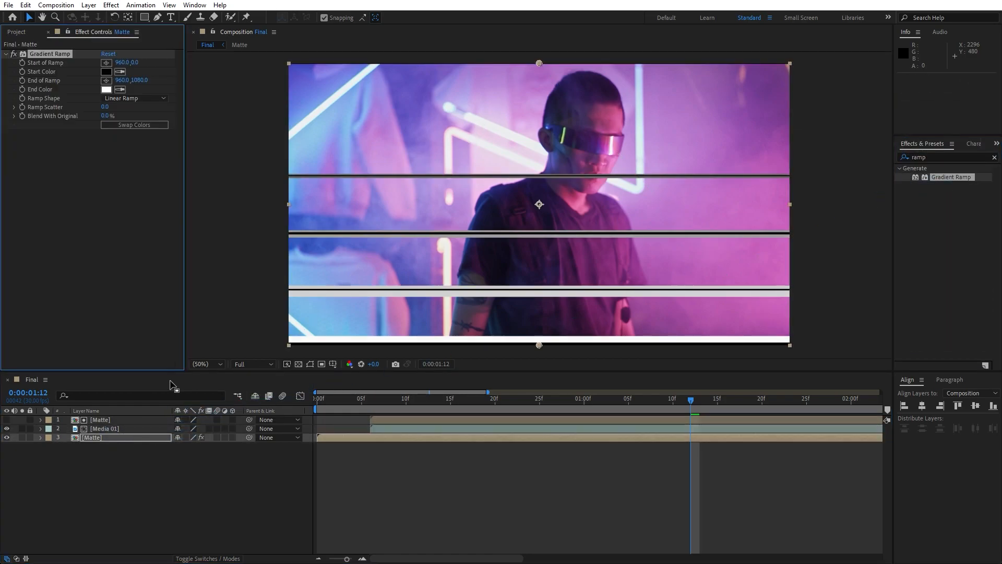
Solo the bottom Matte layer at 0:00:00:25 and run its ramp diagonally from about -38, -4 to about 1938, 1068.
left_click_drag(403, 408, 539, 408)
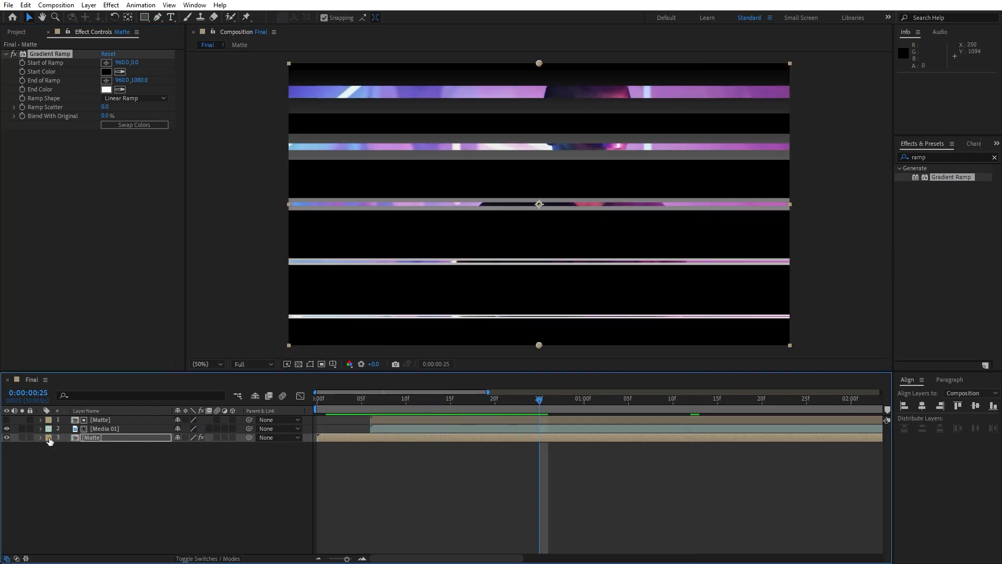
left_click(22, 437)
left_click(106, 63)
left_click(279, 62)
left_click(106, 80)
left_click(794, 342)
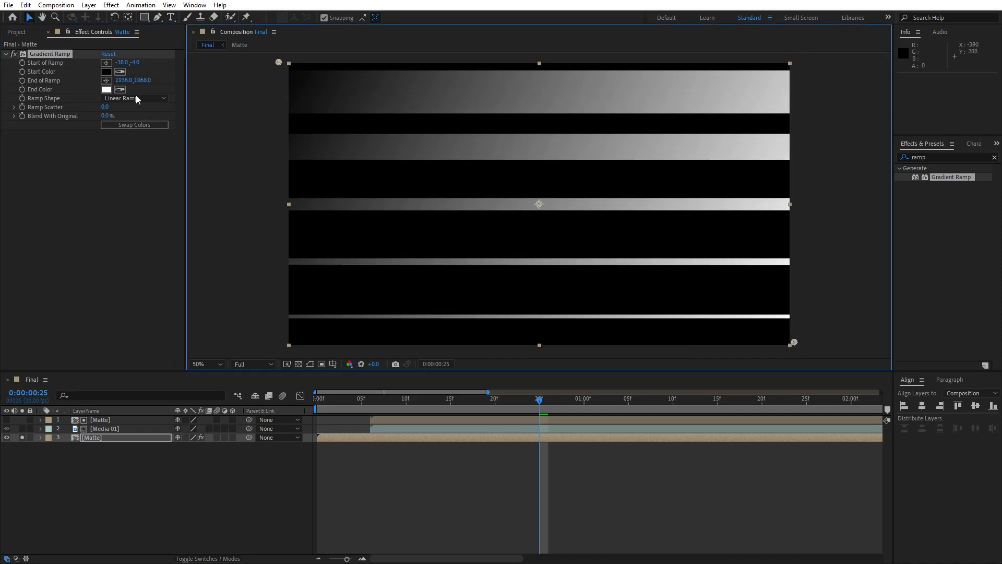
Set the Gradient Ramp's start color to dark blue 001594.
left_click(106, 71)
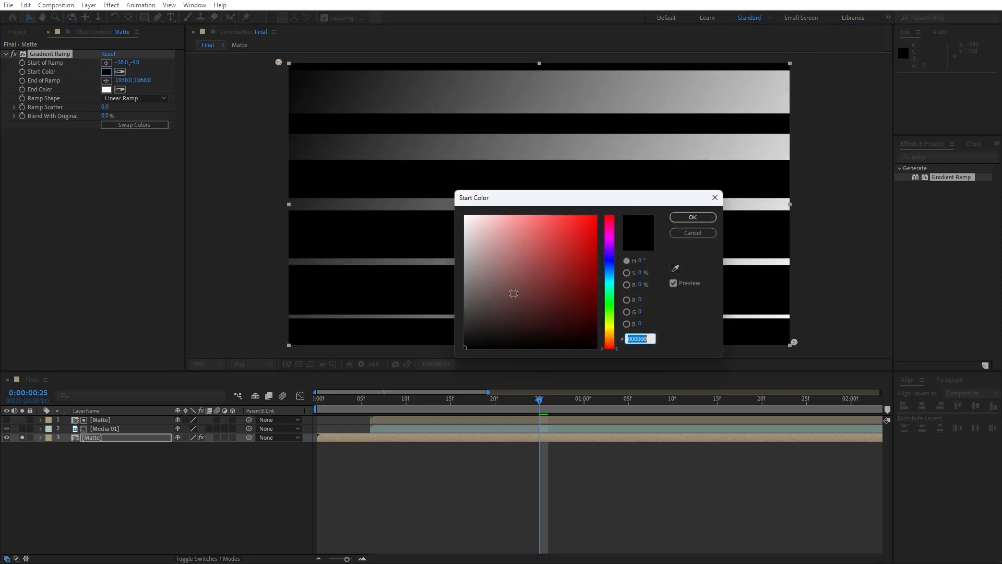
left_click(609, 266)
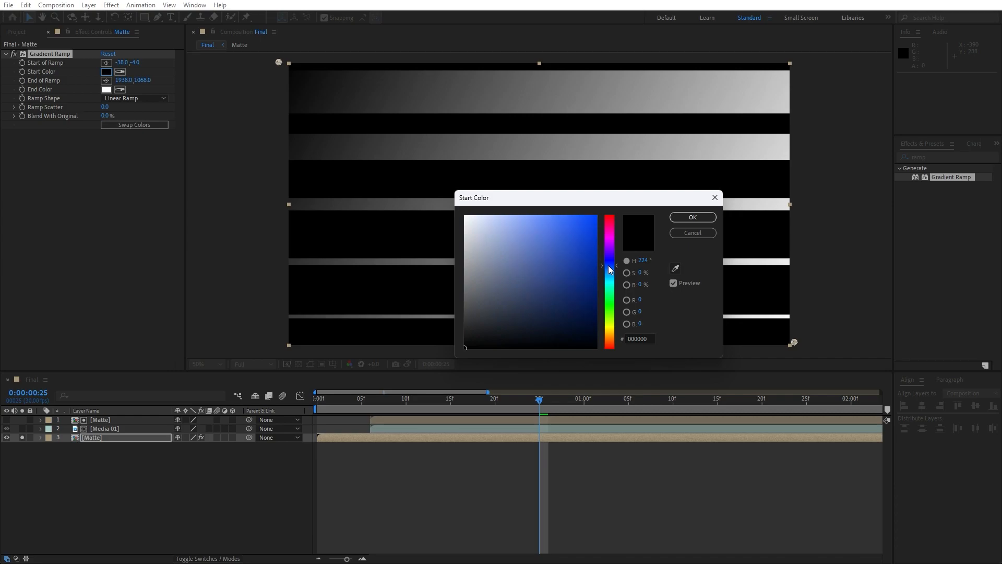
left_click_drag(574, 273, 601, 273)
left_click(610, 263)
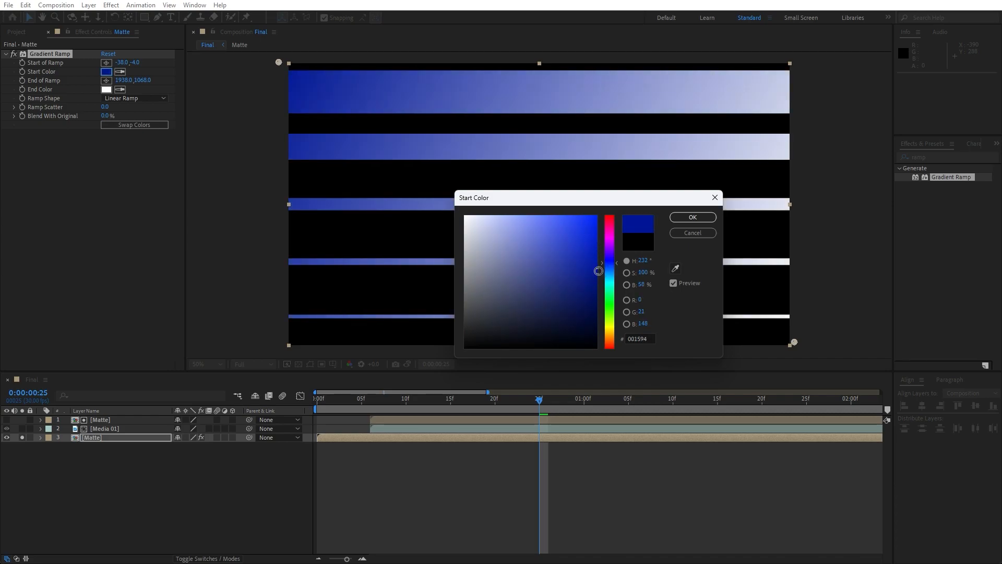
left_click(693, 217)
Set the Gradient Ramp's end color to magenta CF00D7.
left_click(106, 90)
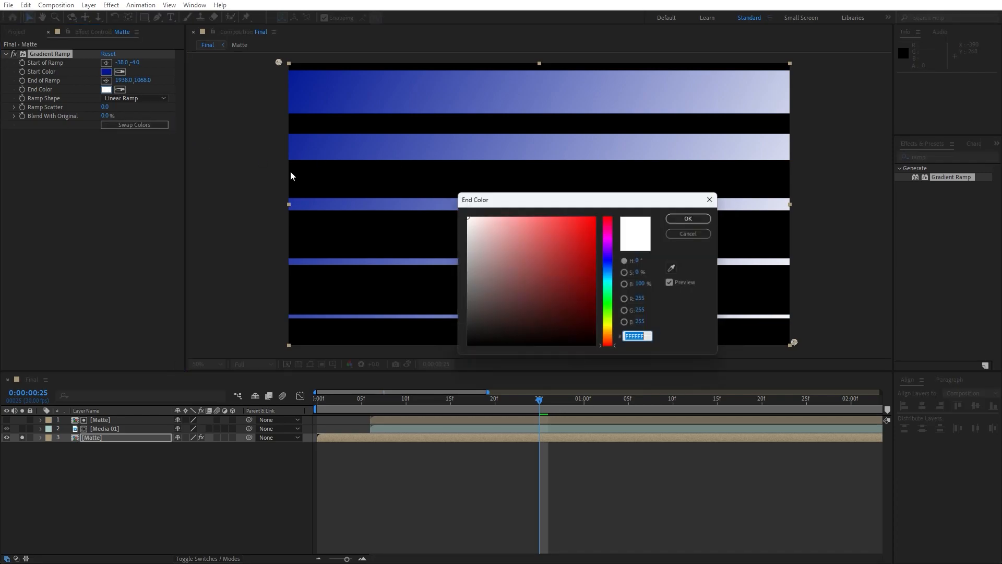
left_click(610, 243)
mouse_move(609, 243)
left_mouse_down()
mouse_move(597, 248)
mouse_move(602, 236)
left_mouse_up()
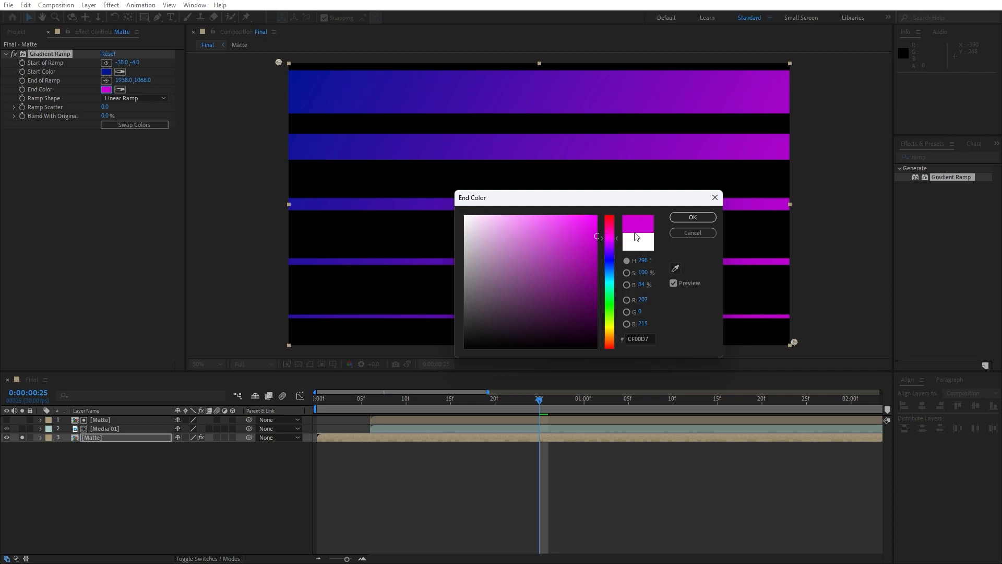
left_click(692, 218)
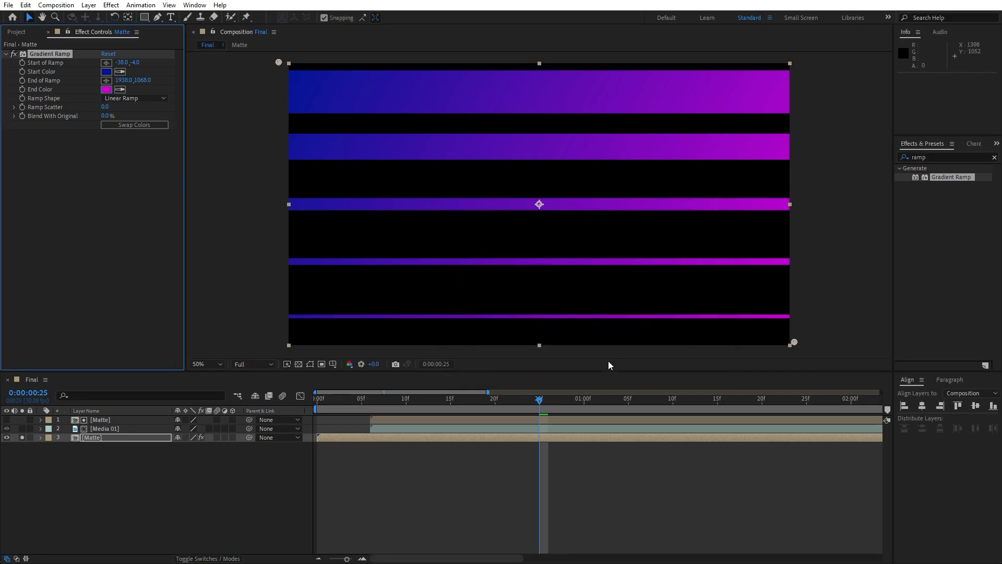
Preview the soloed gradient stripes around 0:00:00:10.
left_click(407, 402)
key("space")
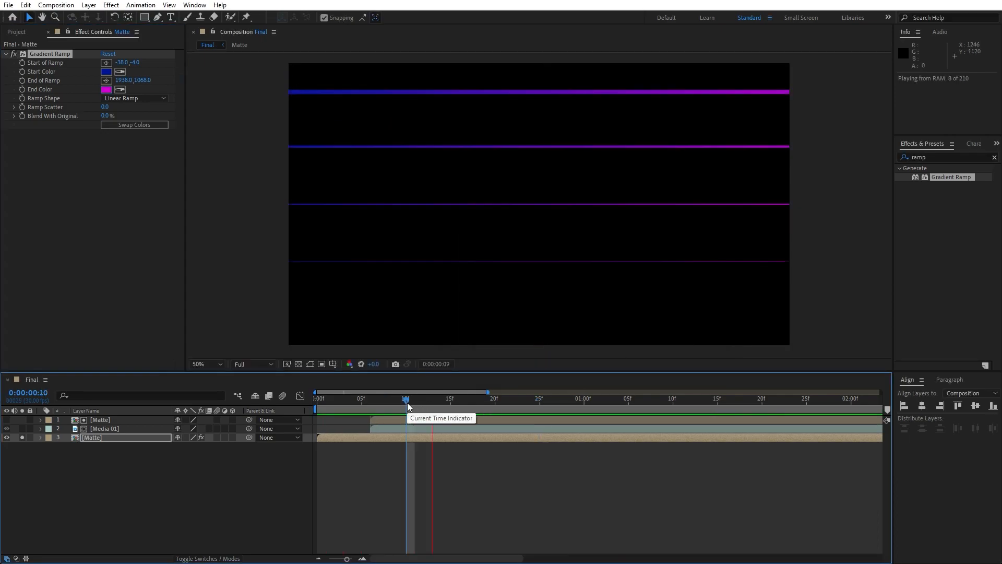
key("space")
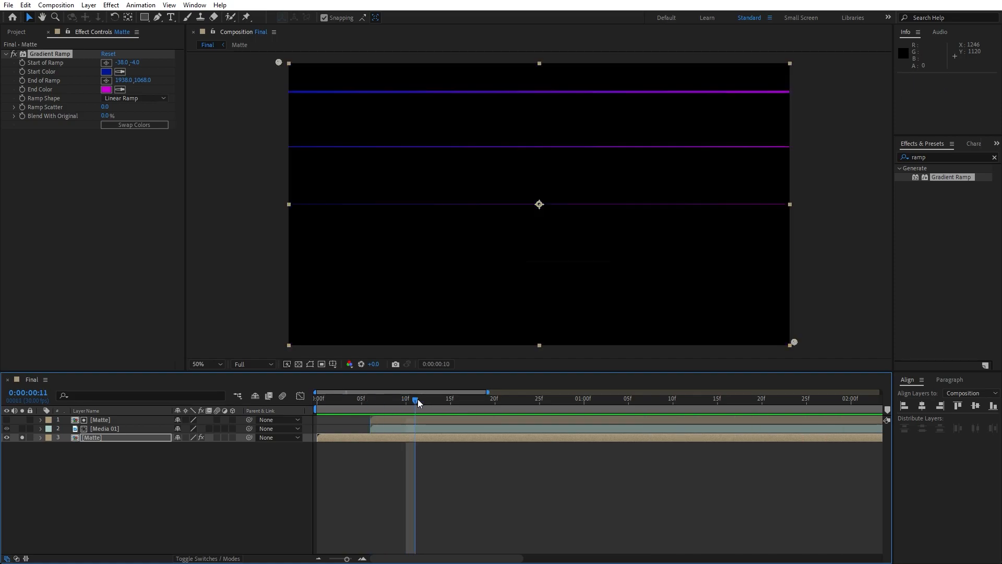
Turn off solo on the bottom Matte layer at 0:00:00:12 and preview the full transition with the footage.
left_click(422, 399)
left_click(21, 438)
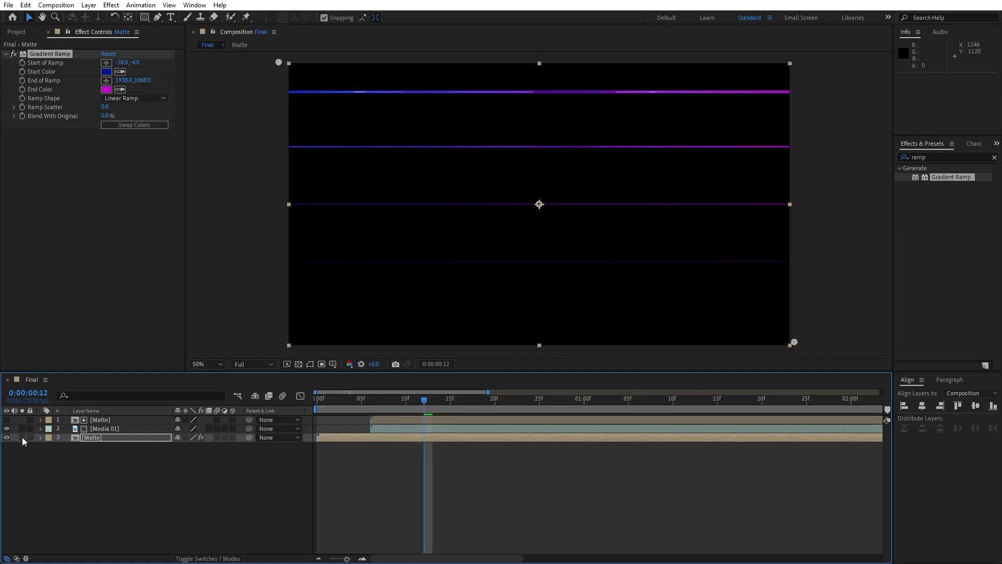
left_click(49, 459)
key("space")
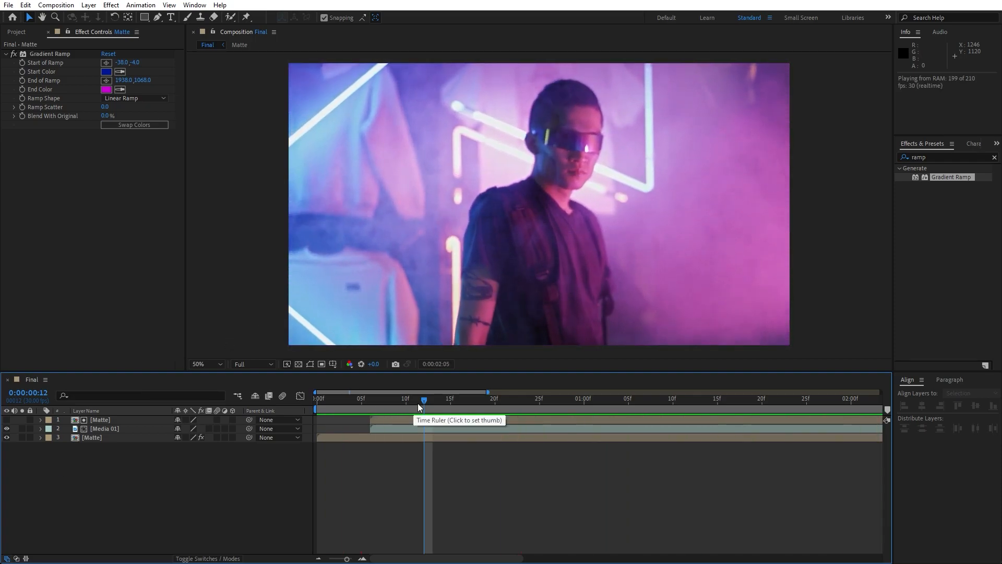
Apply the Tritone effect to the Media 01 layer while viewing the frame at 0:00:01:04.
left_click_drag(422, 402, 620, 400)
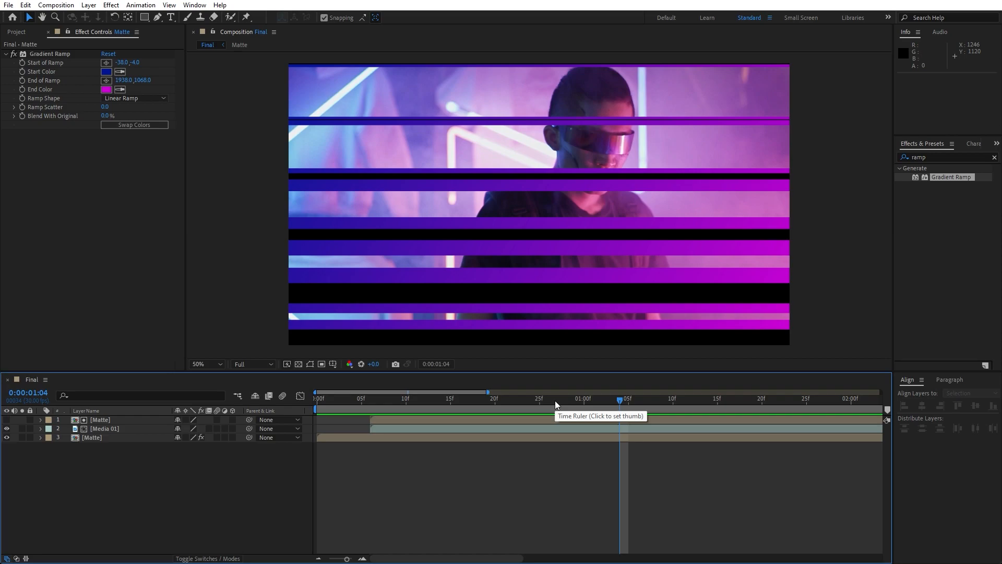
left_click(102, 428)
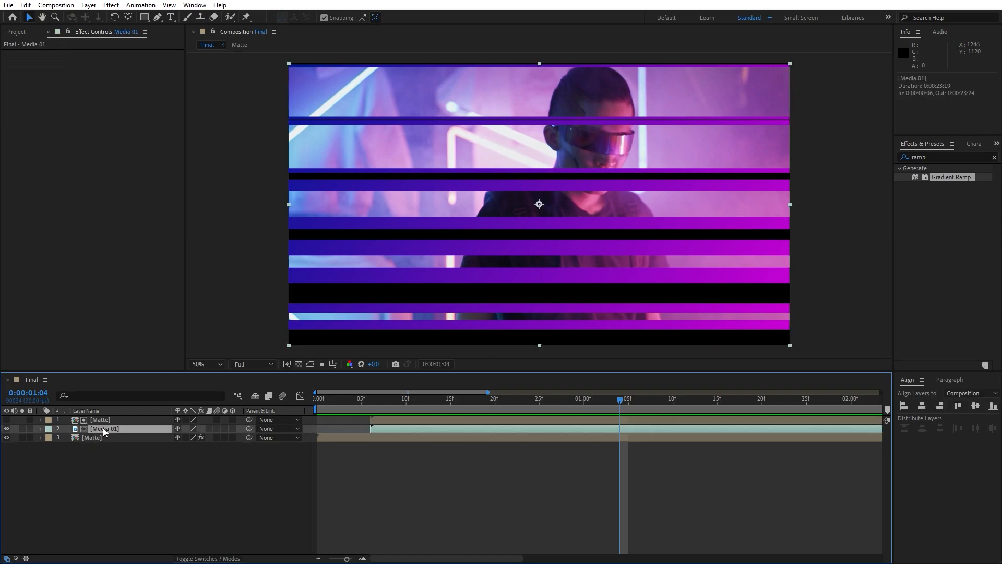
left_click(941, 156)
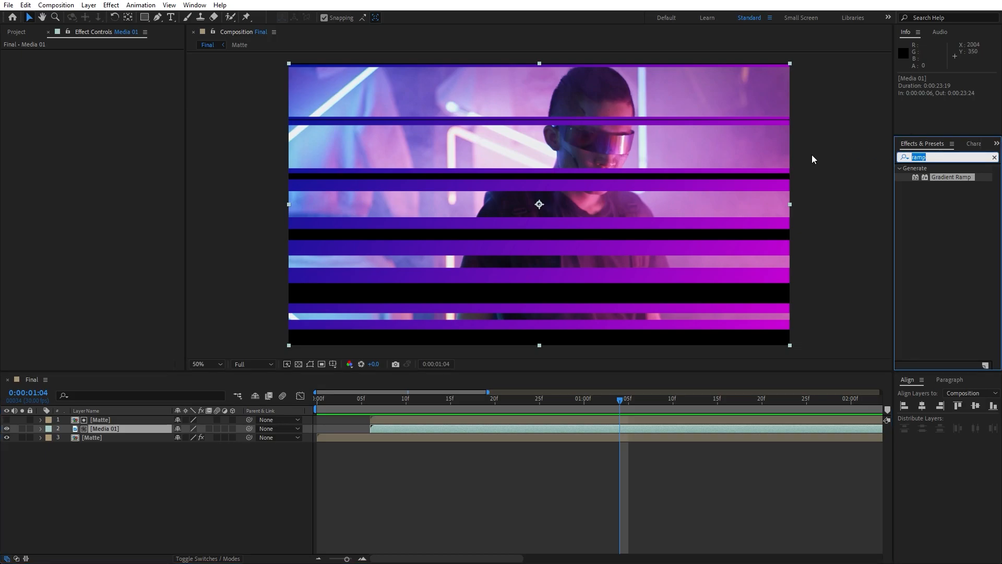
type("trti")
key("BackSpace")
key("BackSpace")
type("it")
left_click_drag(931, 177, 107, 429)
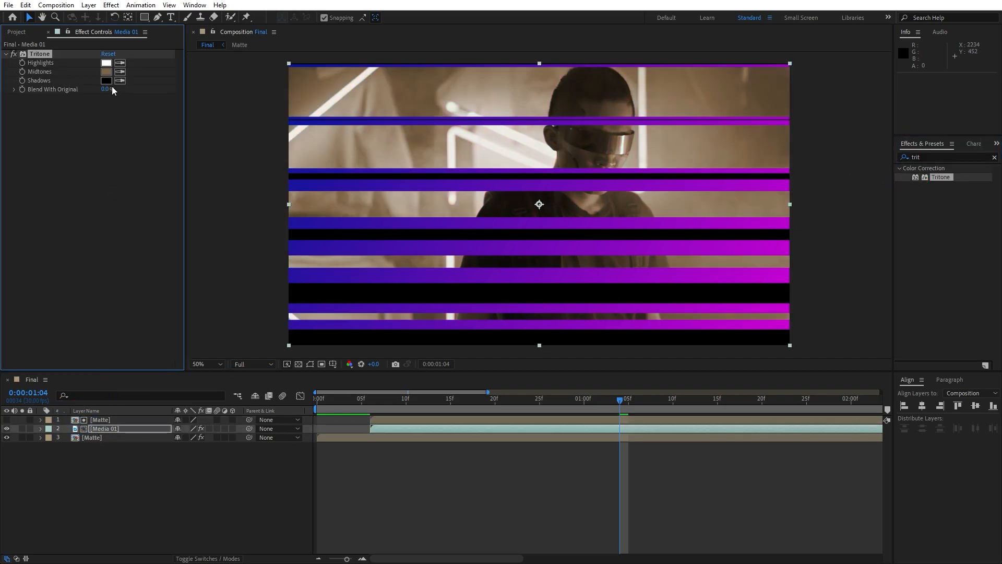
Set the Tritone midtones color to bright cyan 00FFF0.
left_click(106, 72)
left_click(614, 284)
left_click_drag(576, 280, 596, 216)
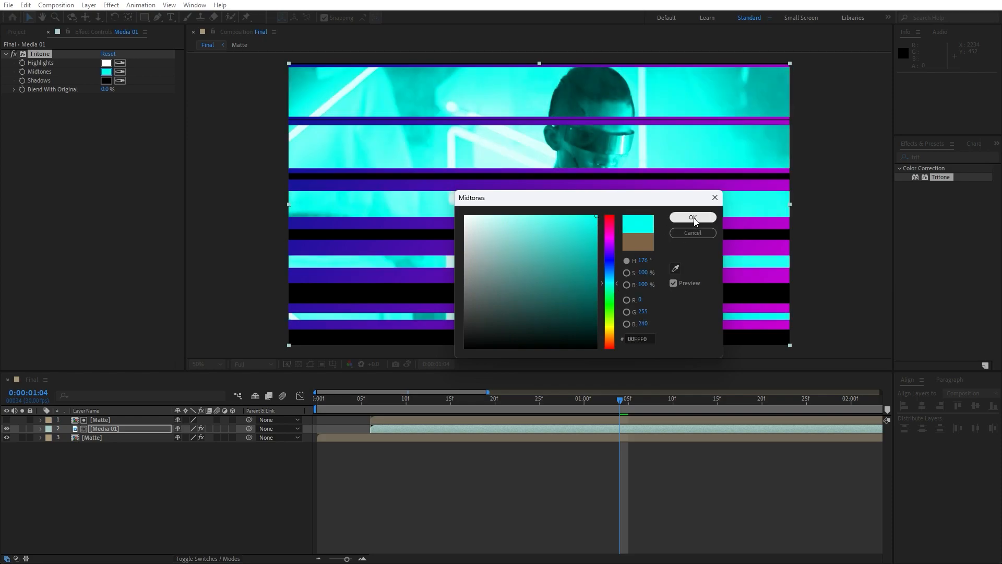
left_click(693, 217)
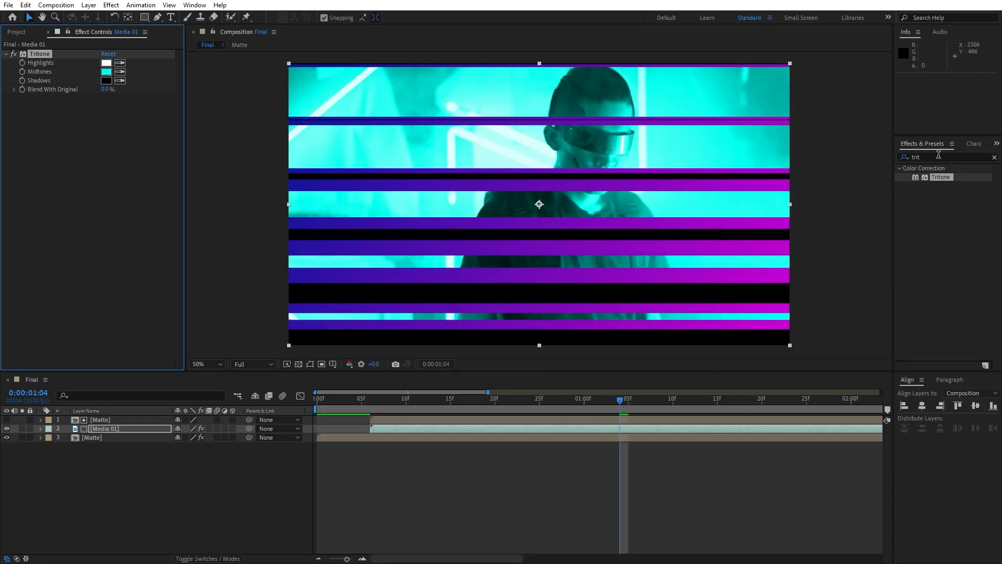
Add a Gaussian Blur to Media 01 with a blurriness of 100.
left_click(939, 155)
type("gauss")
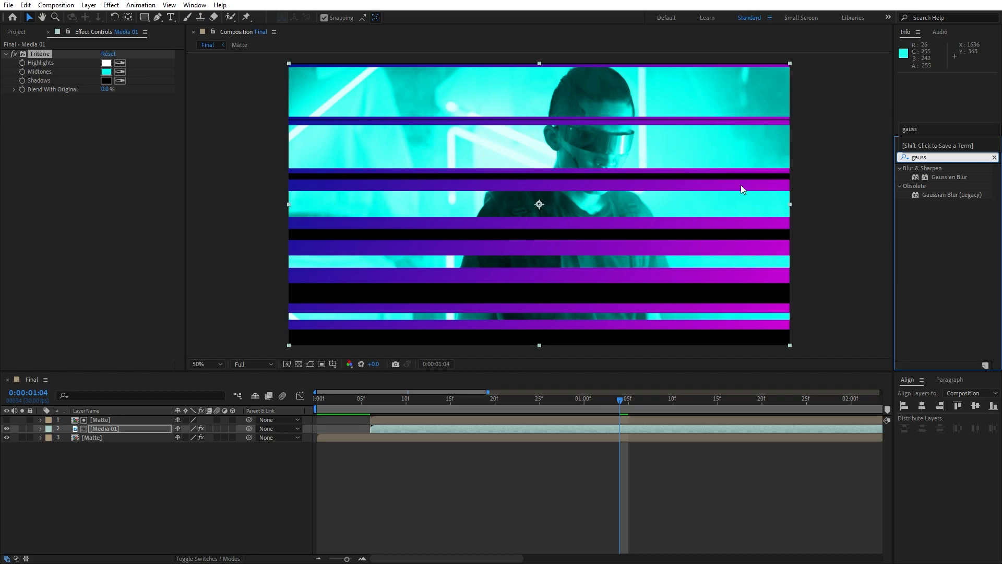
left_click_drag(949, 177, 549, 282)
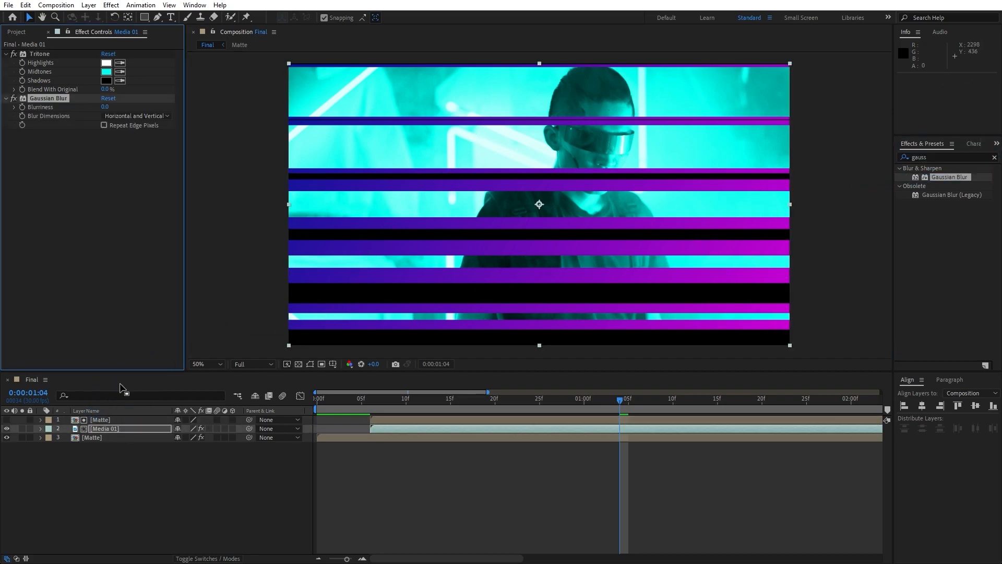
left_click(105, 106)
type("100")
key("Return")
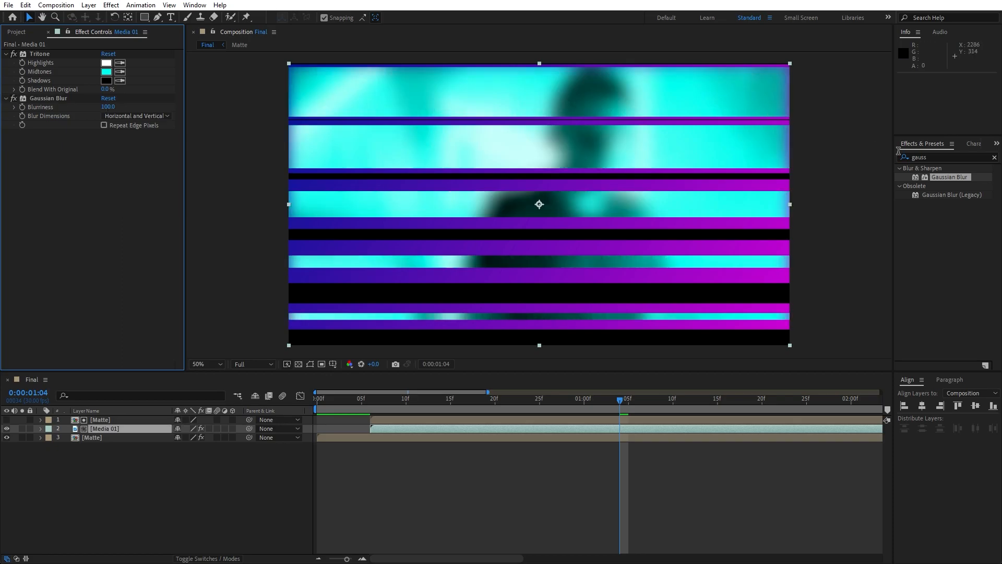
Add a Glow effect to Media 01 with threshold 50%, radius 50 and intensity 0.8.
left_click(944, 157)
type("glow")
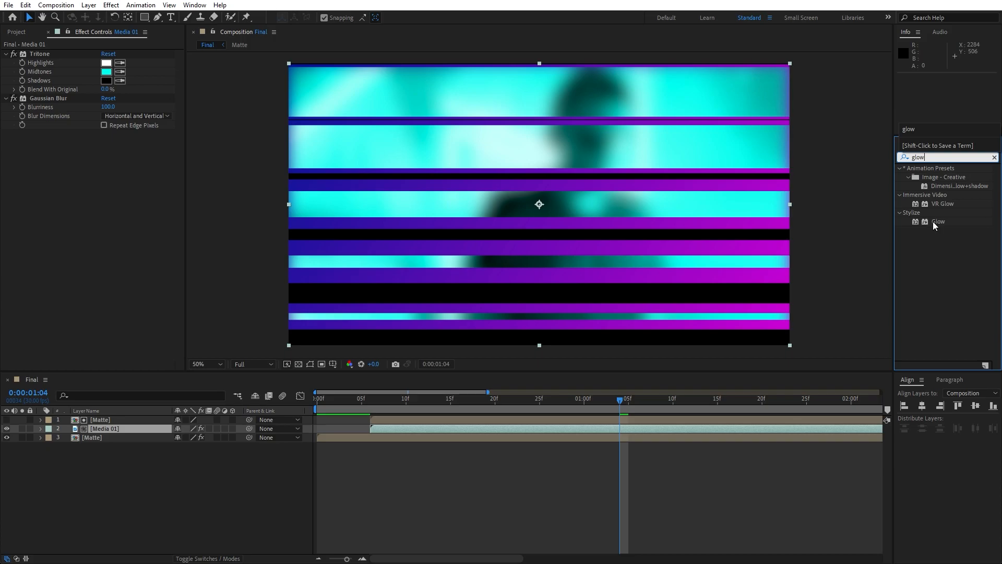
left_click_drag(935, 226, 104, 428)
left_click(107, 152)
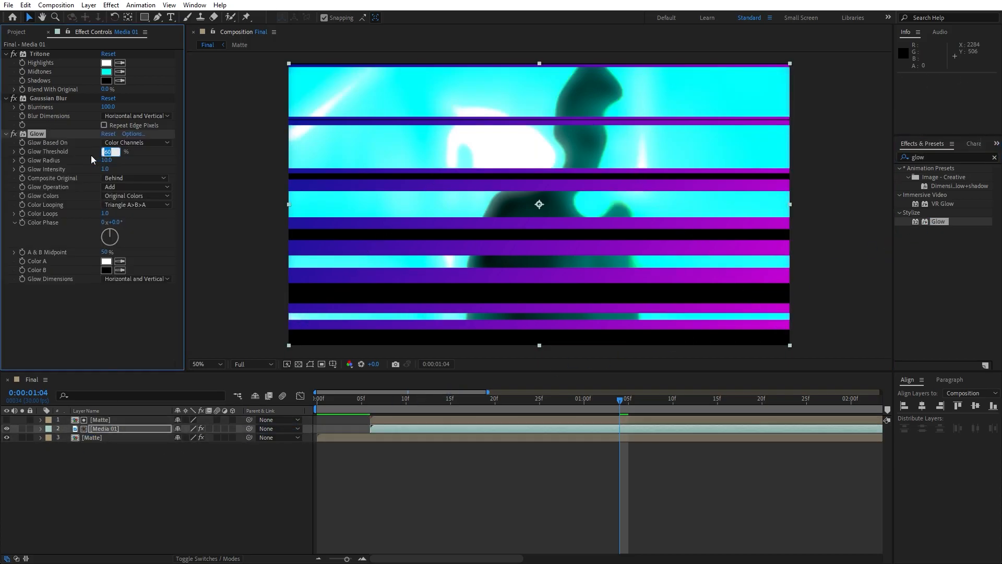
type("50")
key("Tab")
type("5")
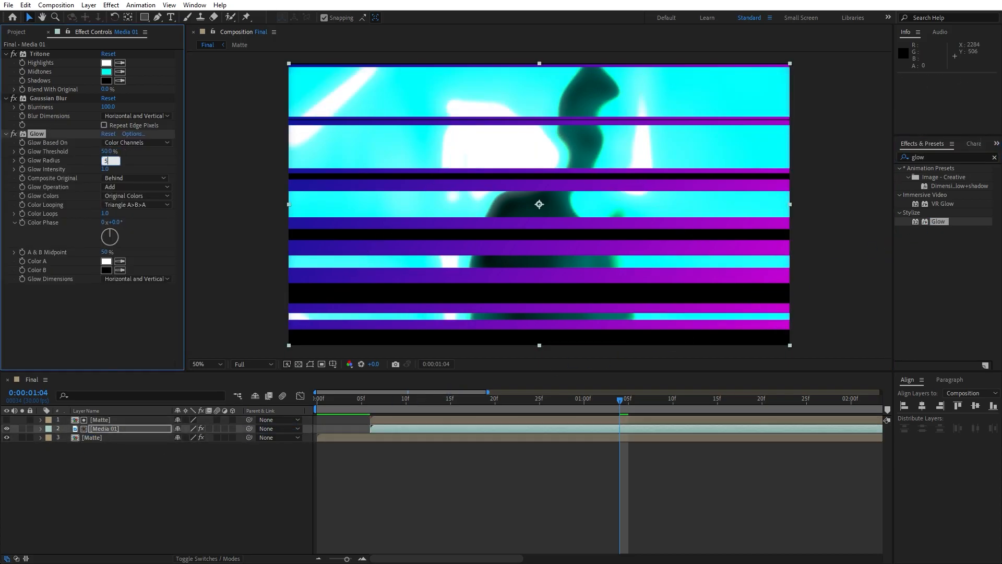
key("Return")
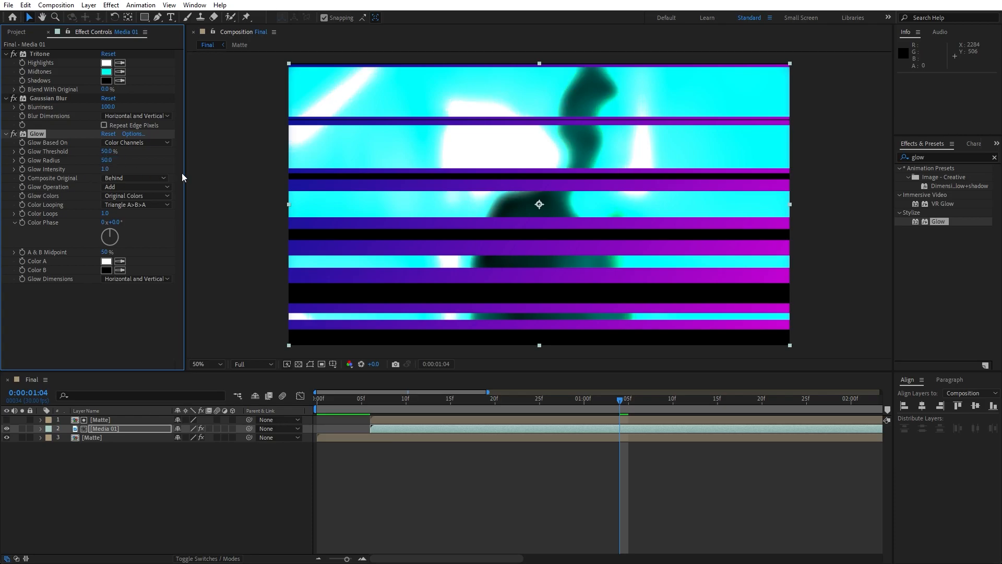
left_click(105, 169)
key("Return")
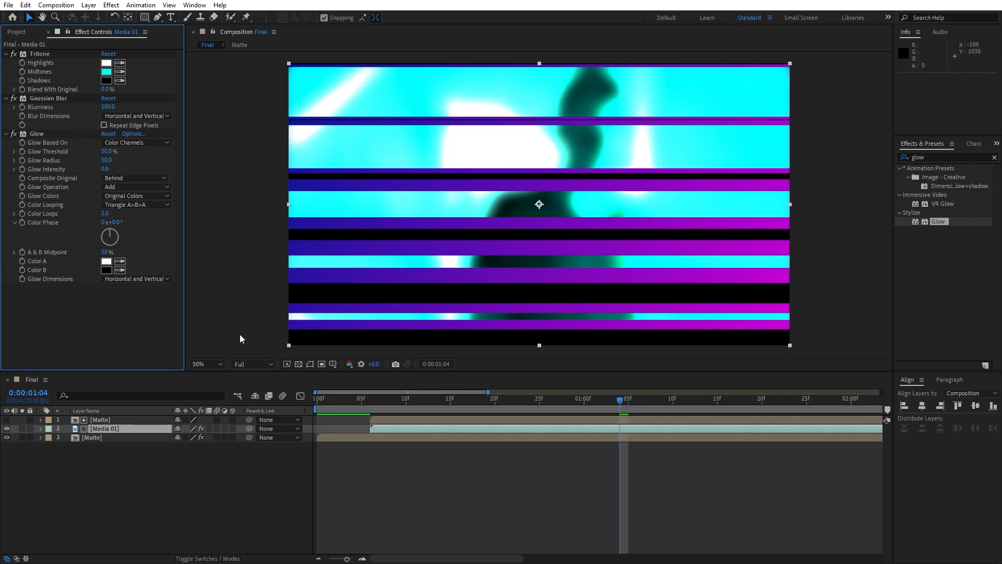
Change the label color of Media 01 and its Matte layer above to Purple.
left_click(168, 467)
left_click(101, 431)
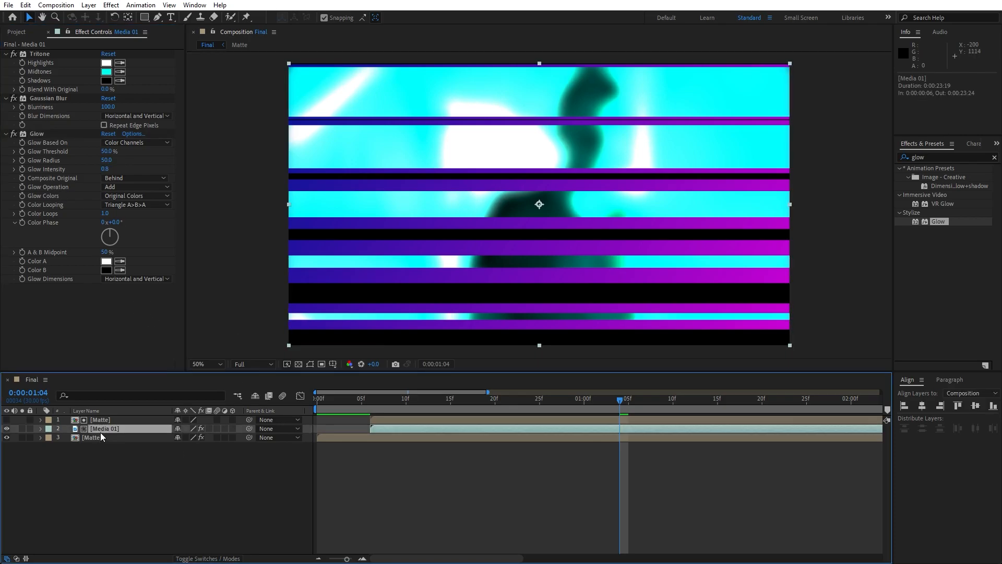
left_click(100, 420, "ctrl")
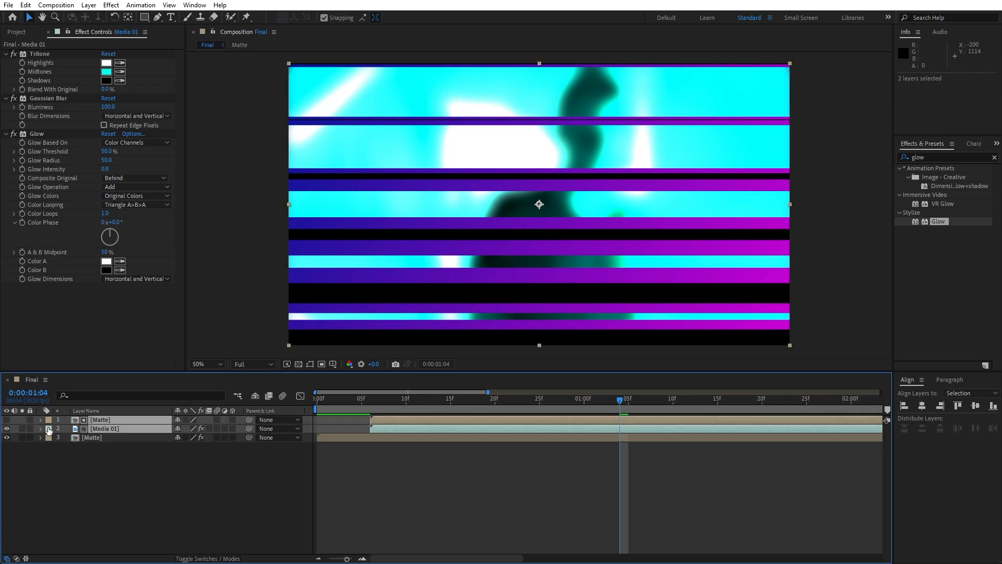
left_click(49, 430)
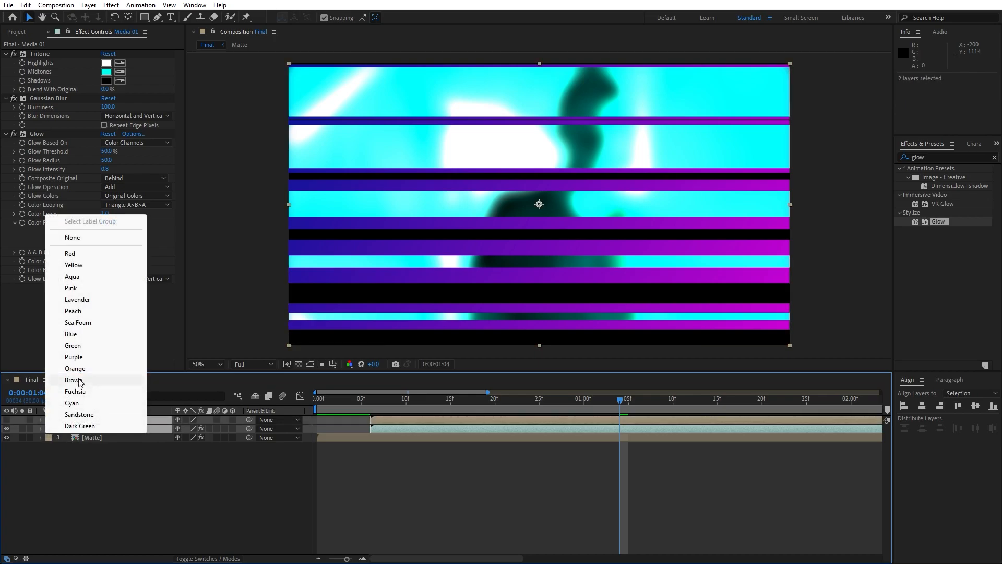
left_click(75, 357)
left_click(108, 481)
Duplicate the purple Matte and Media 01 pair, starting the copies at 0:00:00:12 with a Cyan label.
left_click(102, 427)
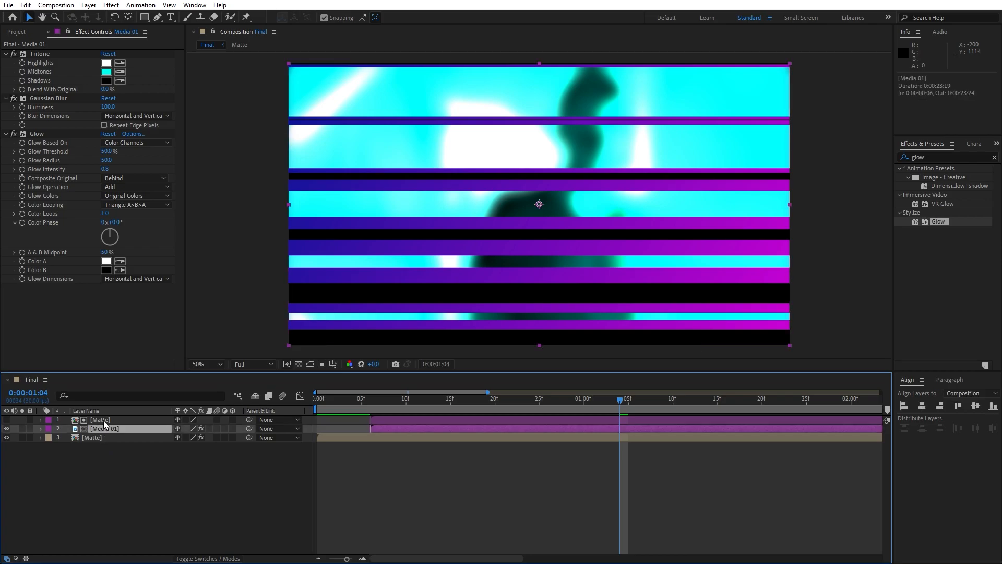
left_click(104, 420, "ctrl")
key("ctrl+d")
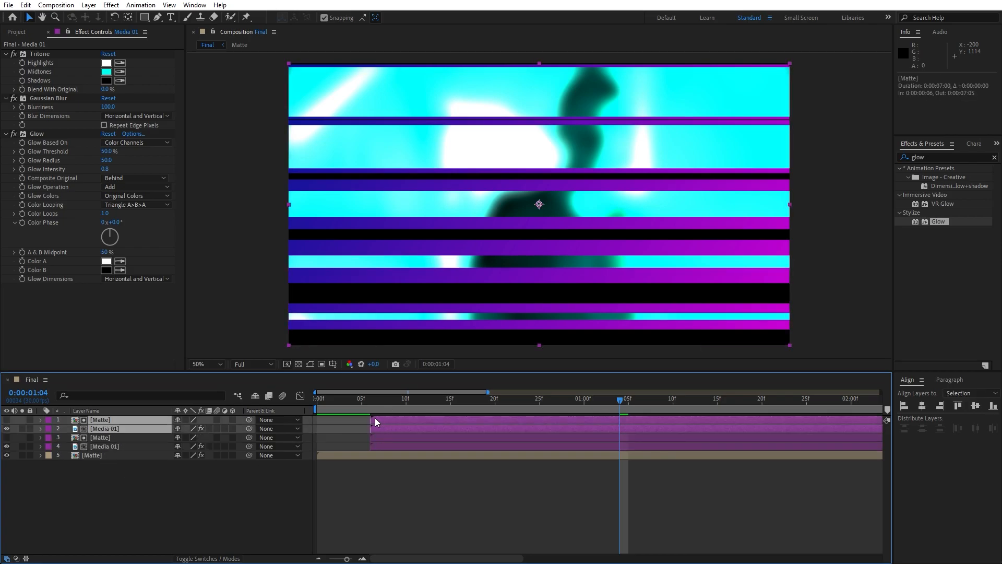
left_click_drag(376, 420, 426, 419)
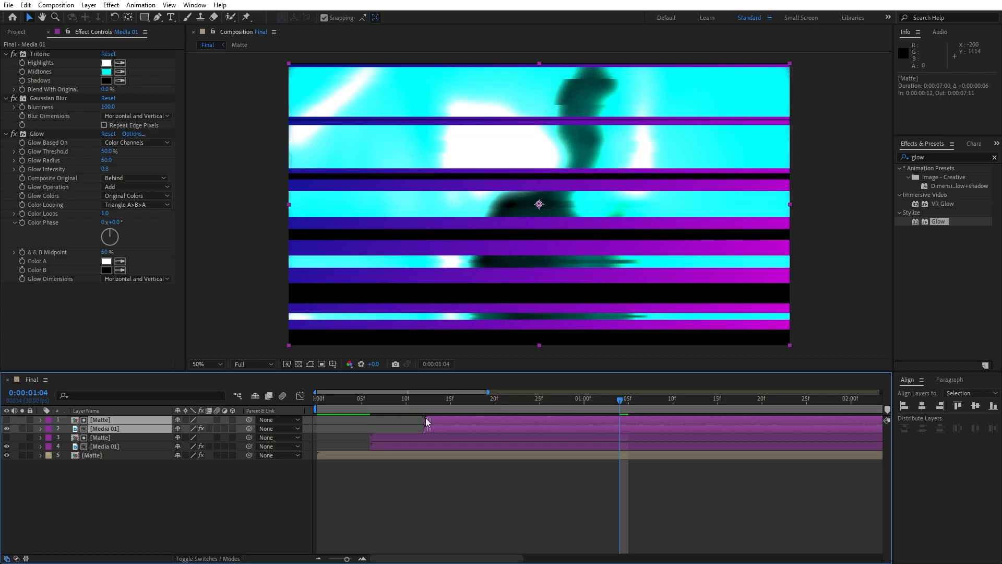
left_click(50, 428)
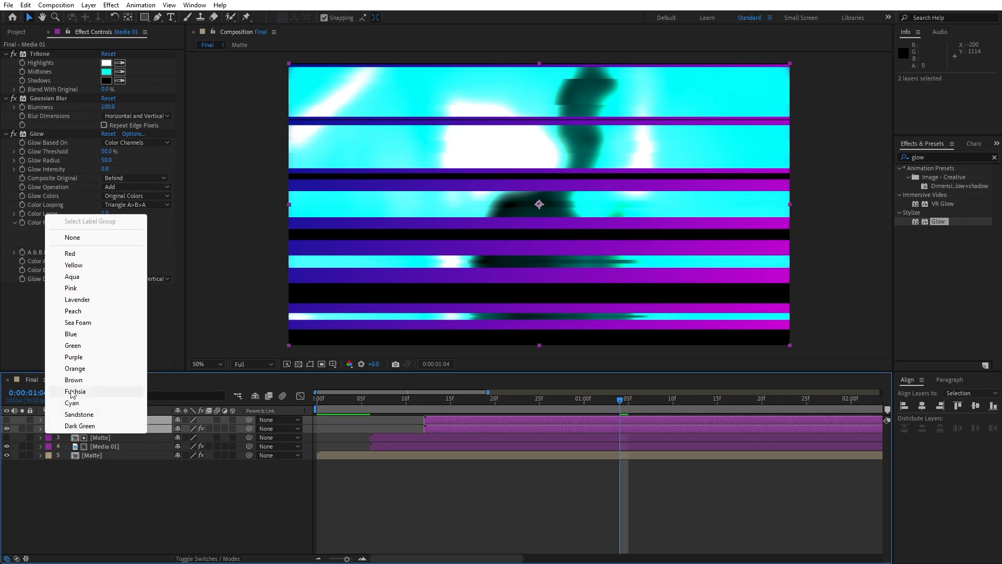
left_click(76, 402)
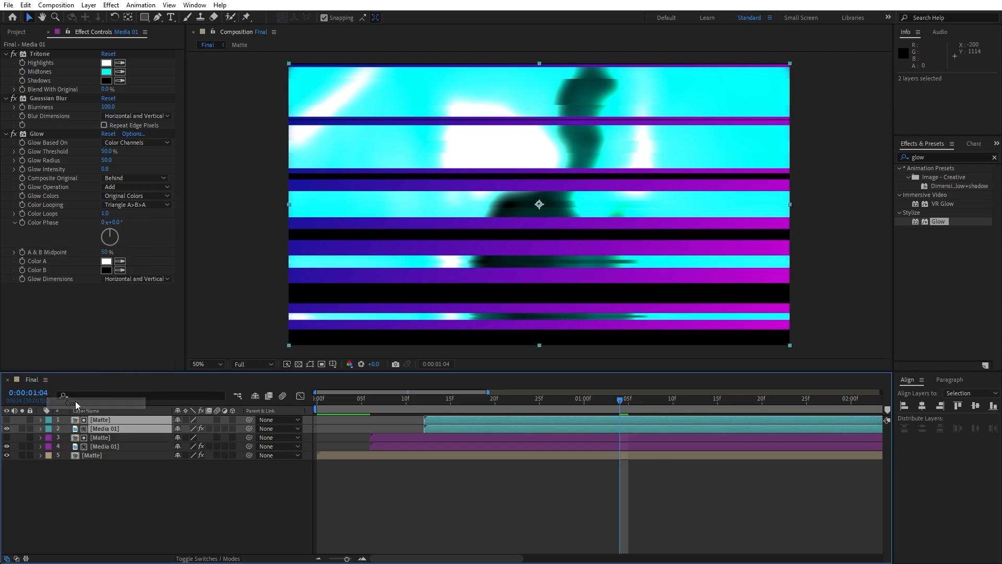
Remove the Tritone, Gaussian Blur and Glow effects from the duplicated Media 01 layer.
left_click(107, 429)
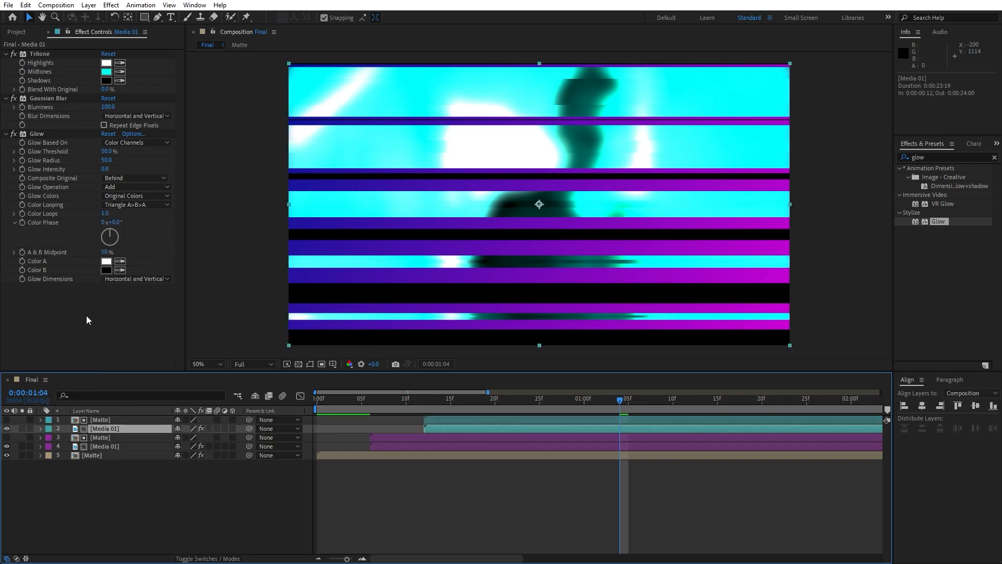
left_click(42, 54)
key("Delete")
key("Delete")
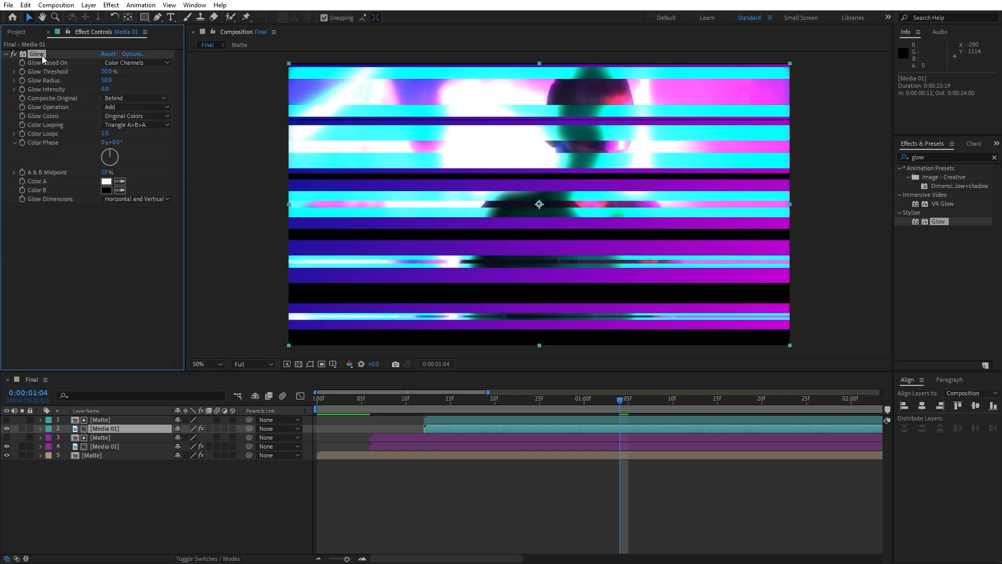
key("Delete")
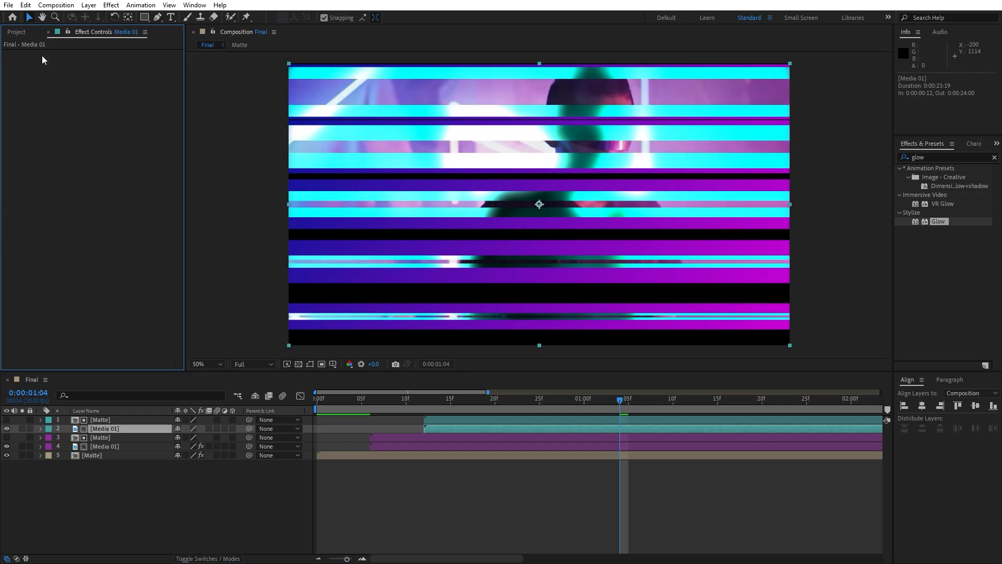
Apply Find Edges to the cyan-labelled Media 01, inverted and blended 10% with the original.
left_click(934, 157)
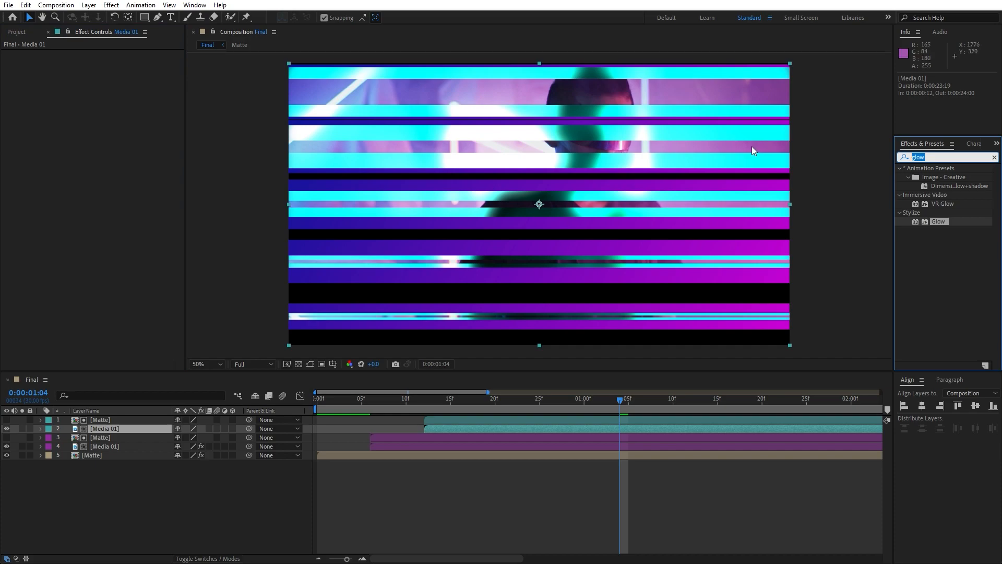
type("find")
left_click_drag(945, 178, 108, 425)
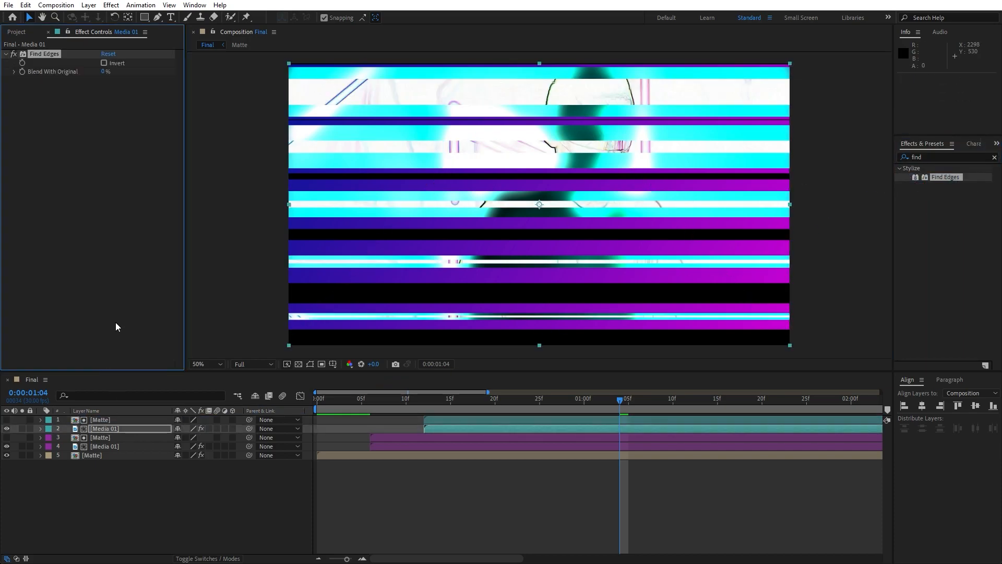
left_click(104, 63)
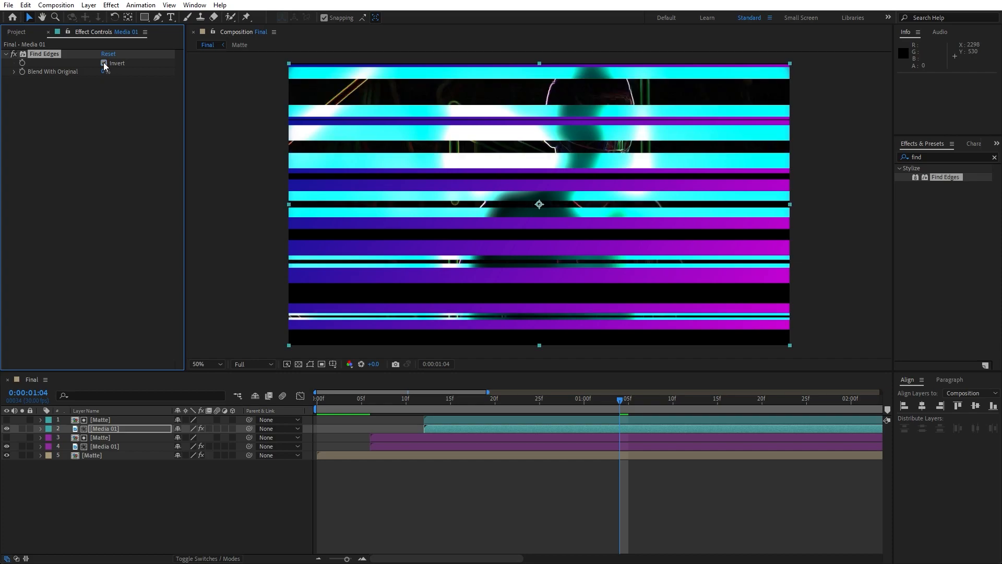
type("10")
key("Return")
Add an Exposure effect to the cyan-labelled Media 01 with its master exposure at 2.
left_click(936, 157)
type("expos")
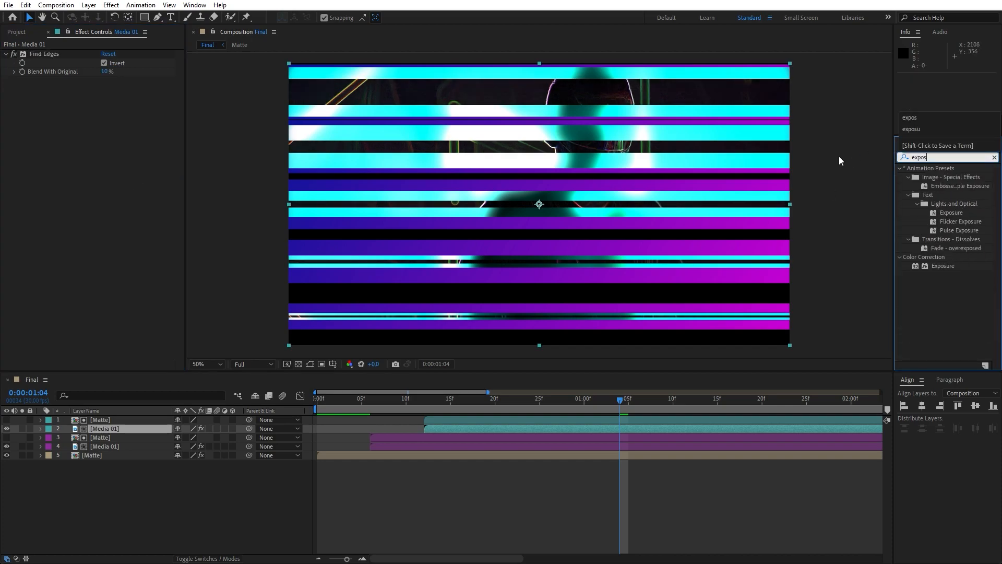
left_click_drag(942, 266, 116, 428)
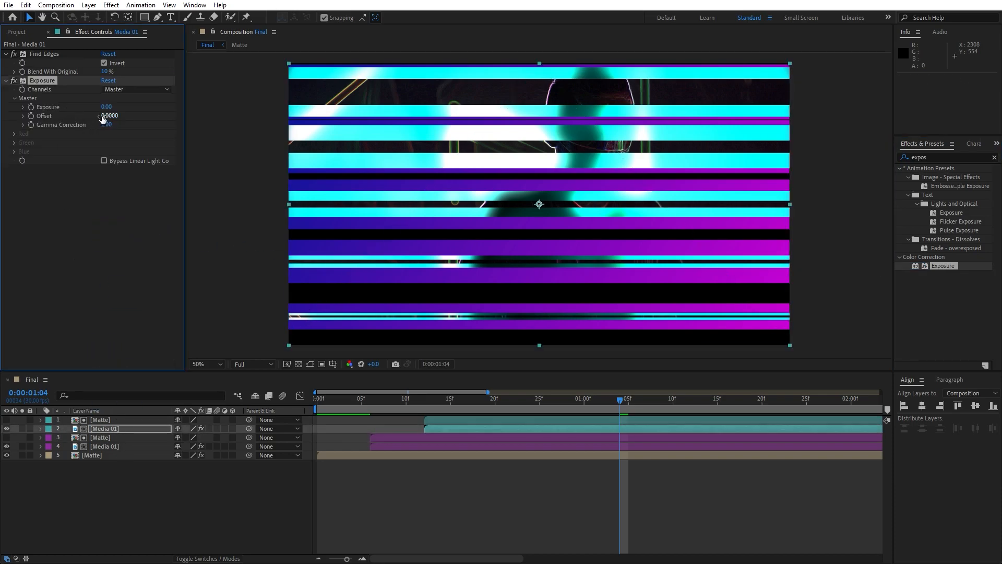
left_click(105, 107)
type("2")
key("Return")
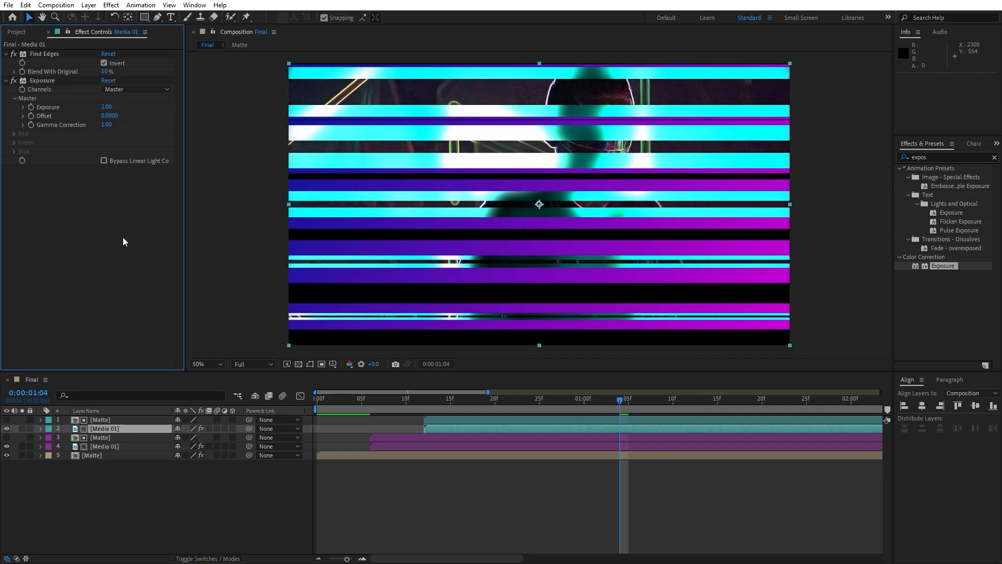
Add a 105mm Prime Lens Flare to the cyan-labelled Media 01 and preview the transition up to 0:00:01:14.
left_click(936, 158)
type("lens f")
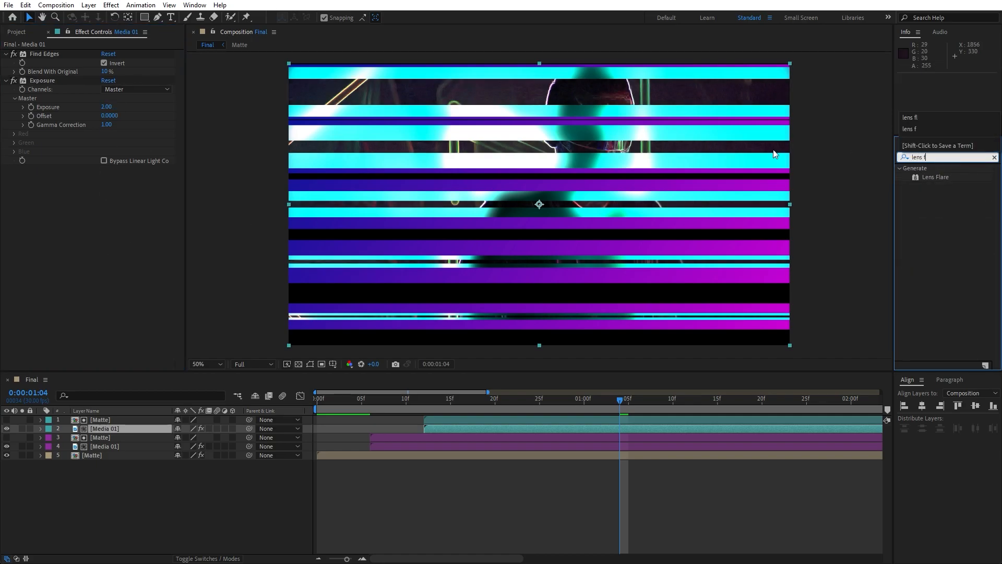
left_click_drag(925, 175, 107, 432)
left_click(125, 197)
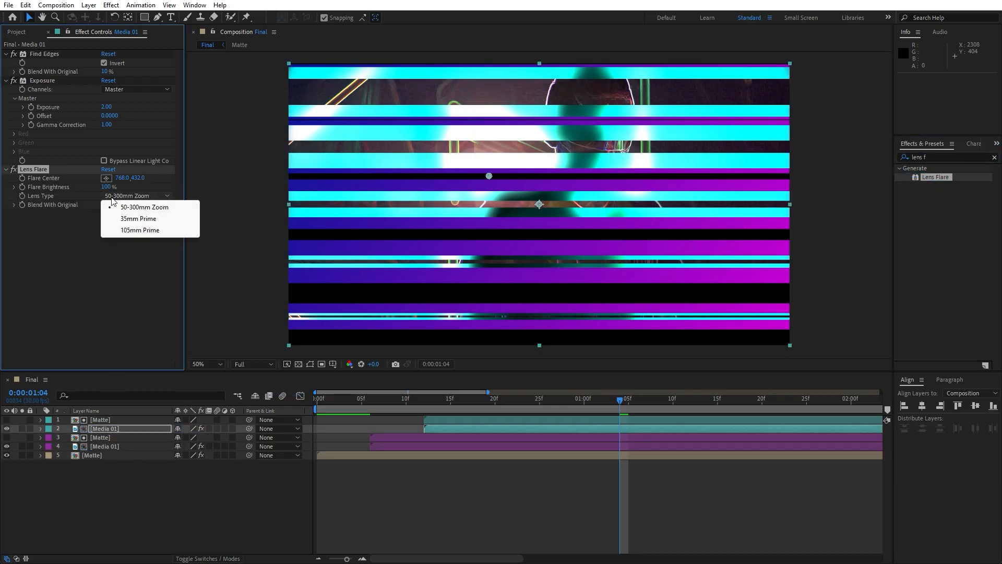
left_click(140, 231)
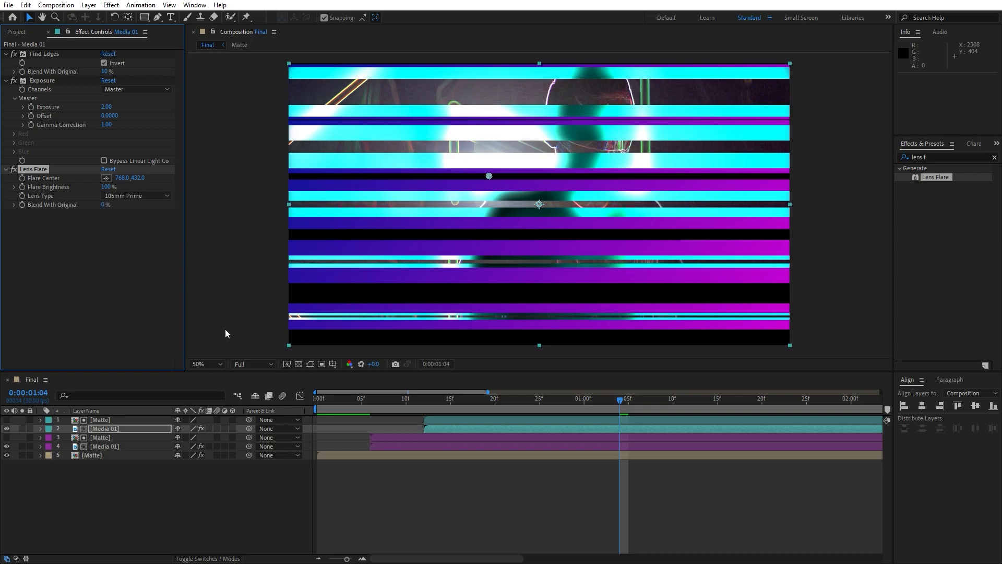
left_click_drag(370, 401, 709, 417)
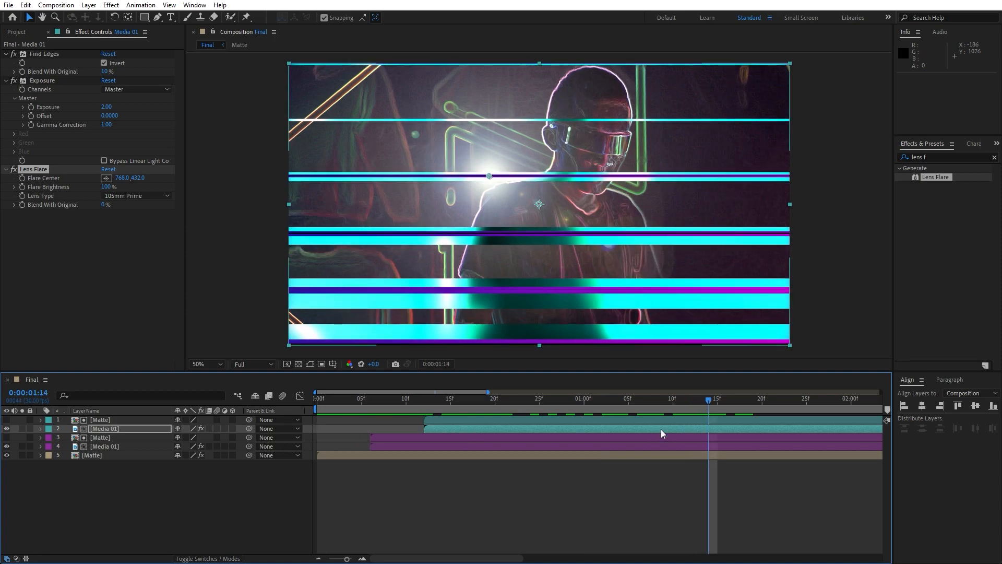
Duplicate the cyan-labelled Matte and Media 01 pair, start the copies at 0:00:00:18 and label them Orange.
left_click(108, 430)
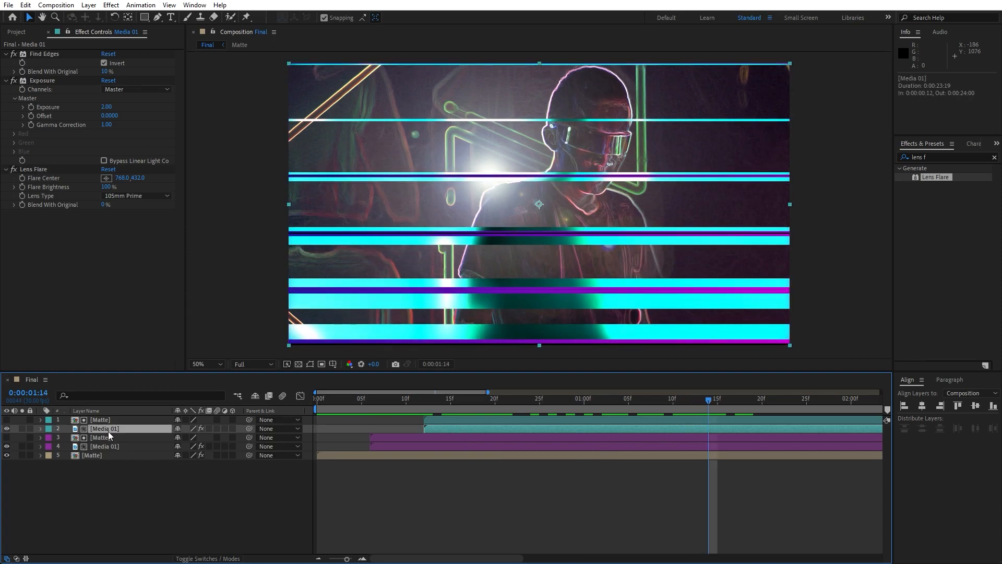
left_click(109, 421, "shift")
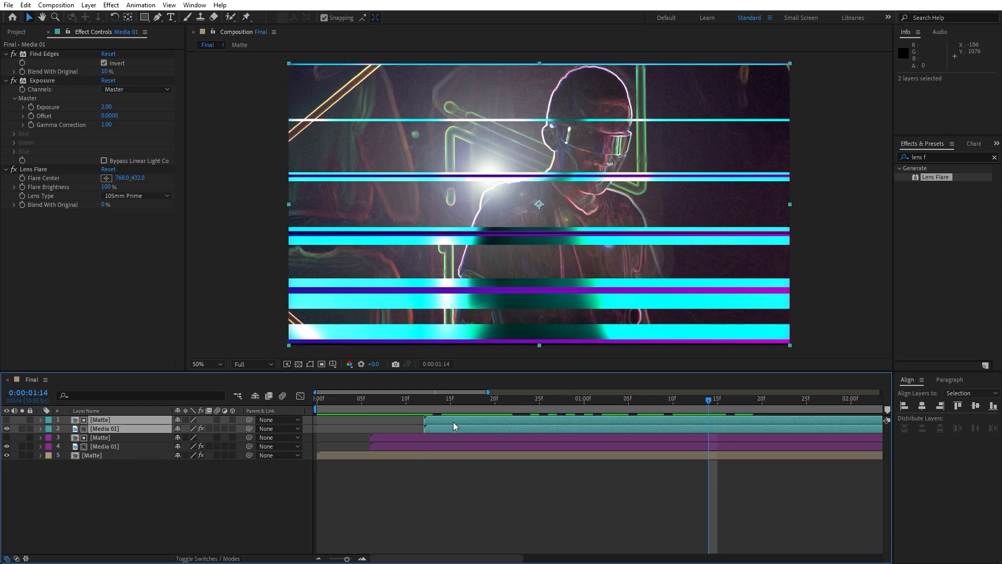
key("ctrl+d")
left_click_drag(442, 419, 494, 426)
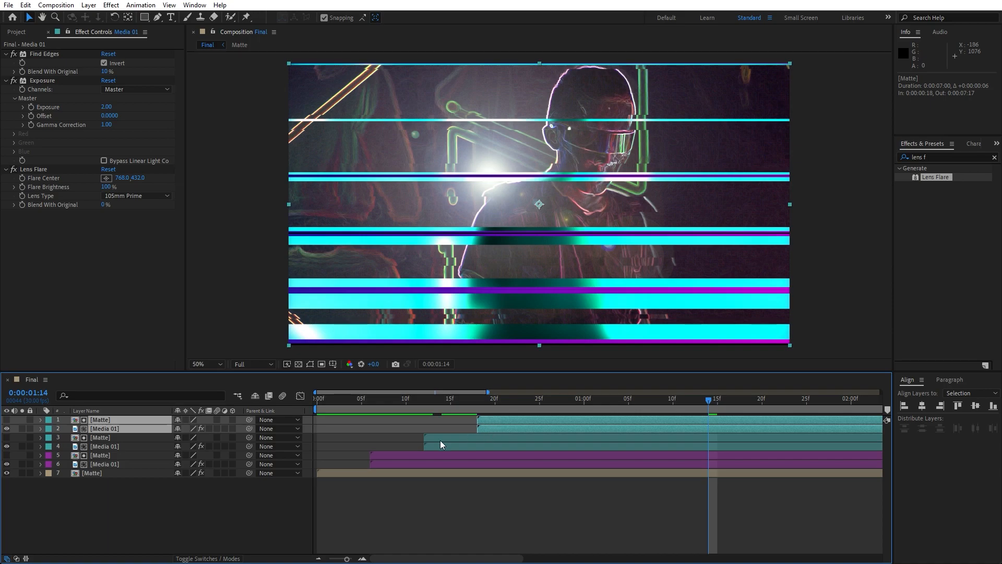
left_click(49, 429)
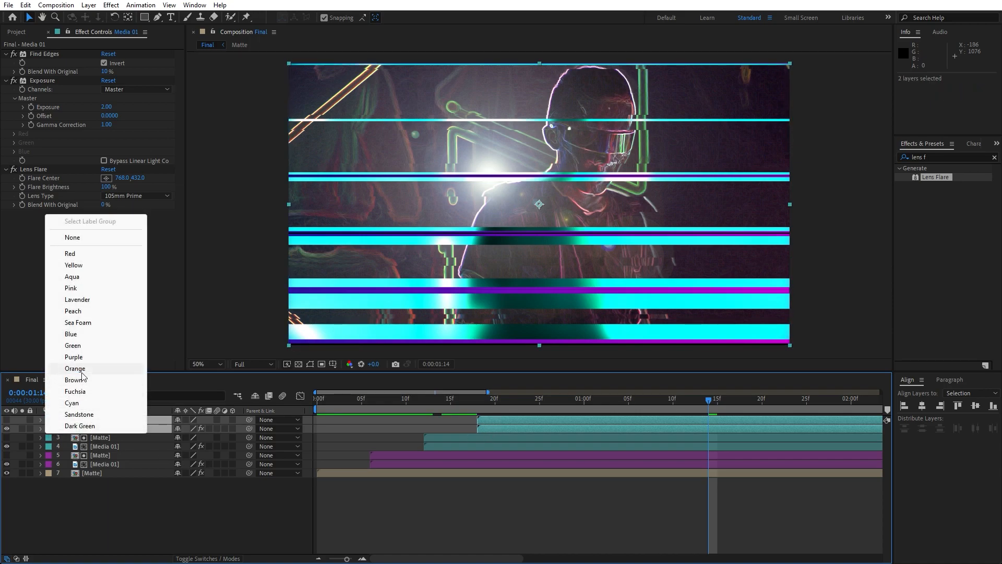
left_click(74, 368)
Remove Find Edges, Exposure and Lens Flare from the orange-labelled Media 01 and preview the transition up to 0:00:01:13.
left_click(102, 428)
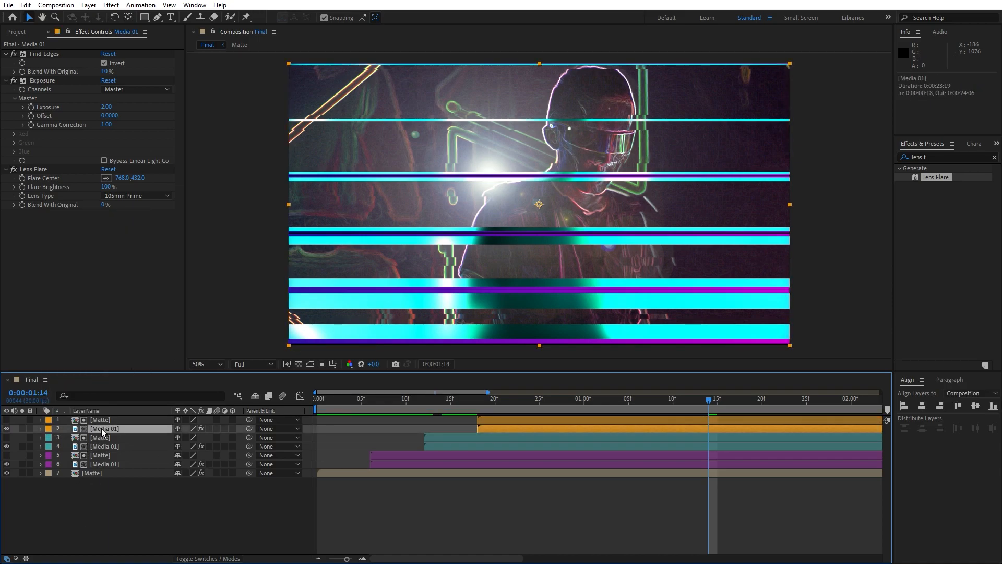
left_click(48, 54)
key("Delete")
left_click(46, 54)
key("Delete")
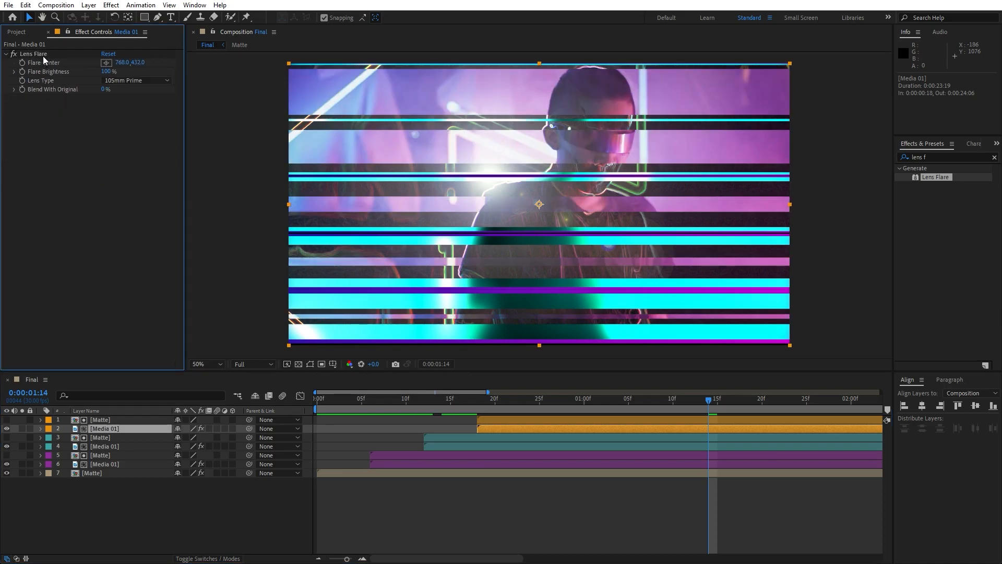
left_click(43, 55)
key("Delete")
left_click(127, 501)
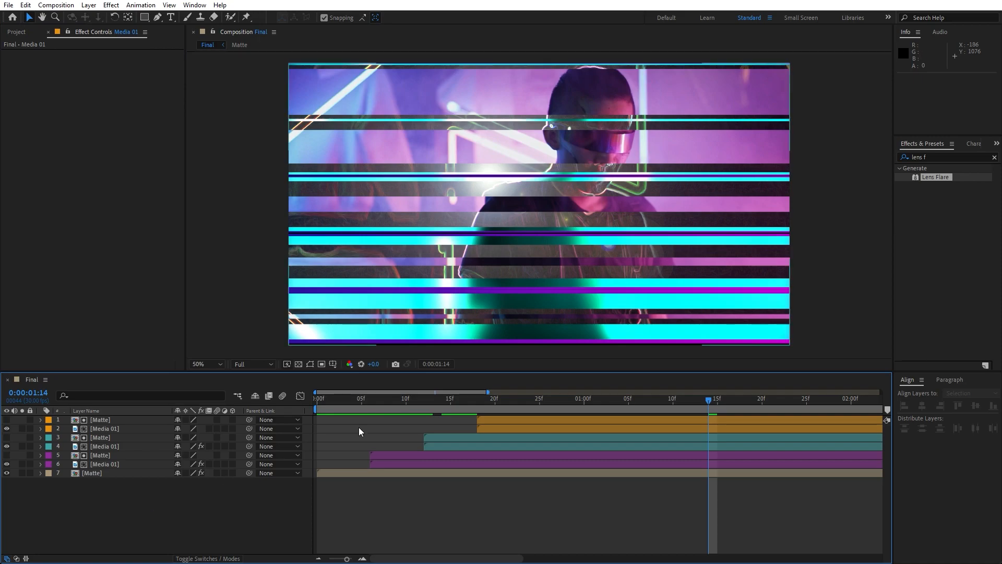
key("space")
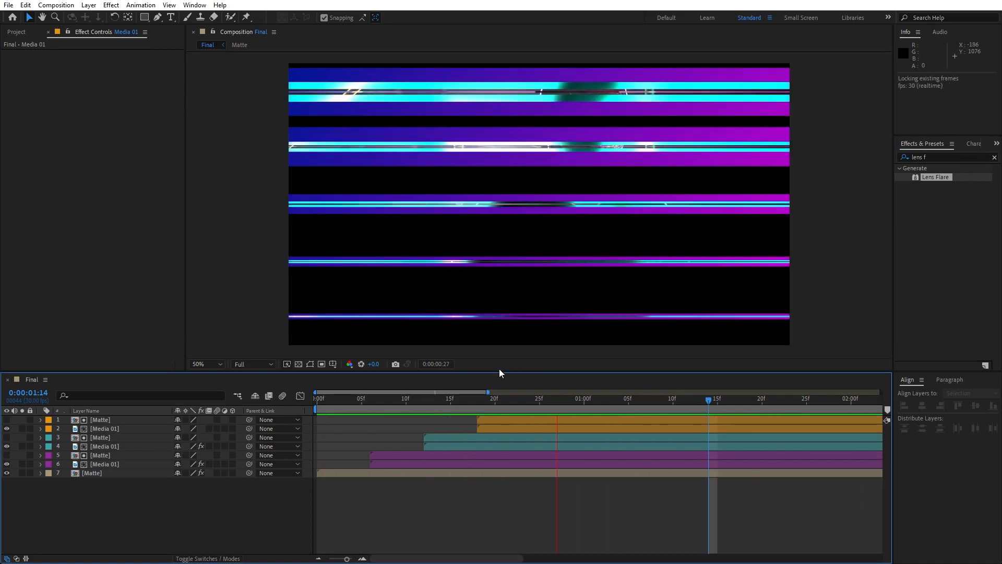
left_click_drag(385, 404, 698, 405)
Pre-compose all seven layers of the Final composition as Part 01, moving all attributes into the new composition.
left_click_drag(153, 513, 80, 386)
right_click(112, 464)
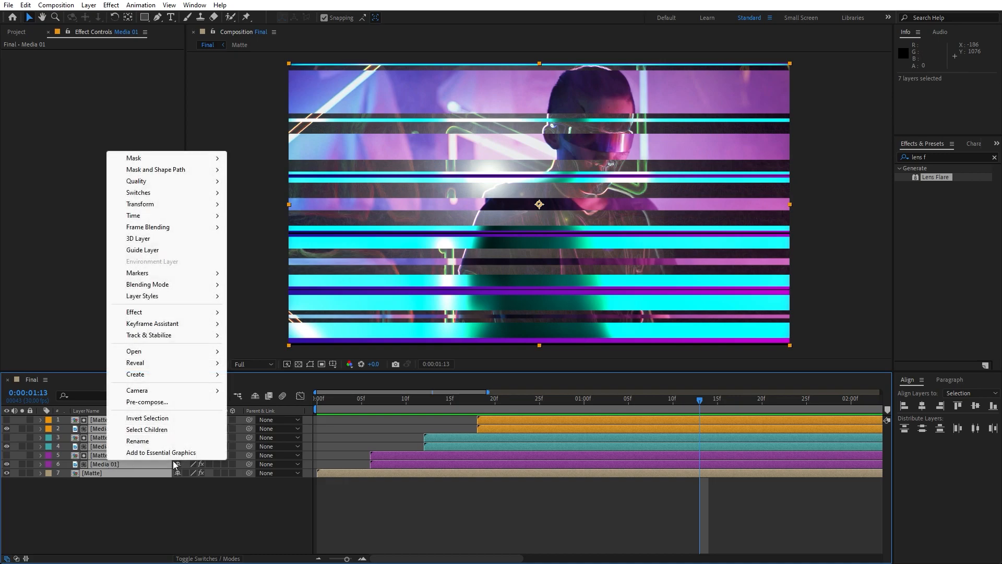
left_click(148, 402)
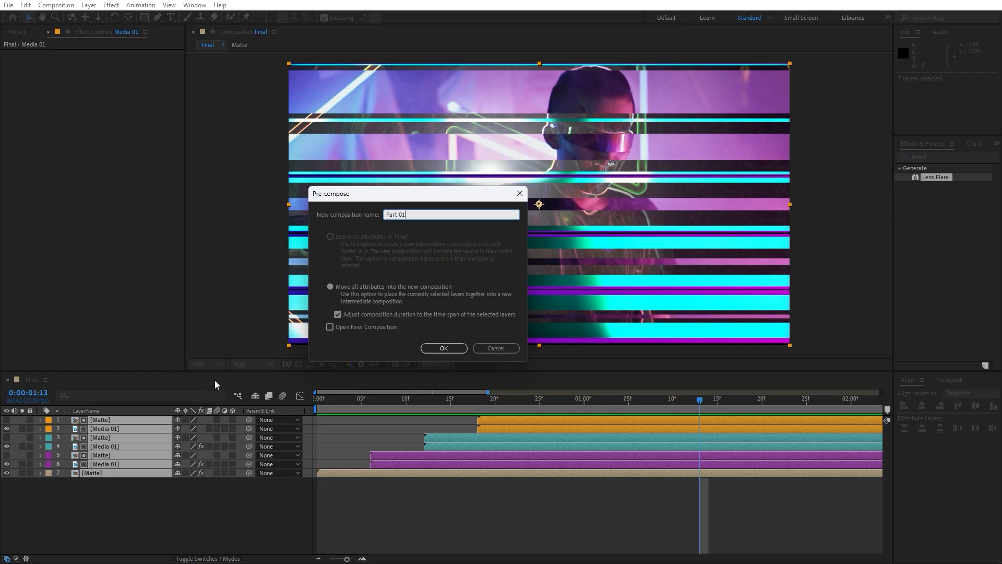
left_click(442, 348)
left_click(113, 474)
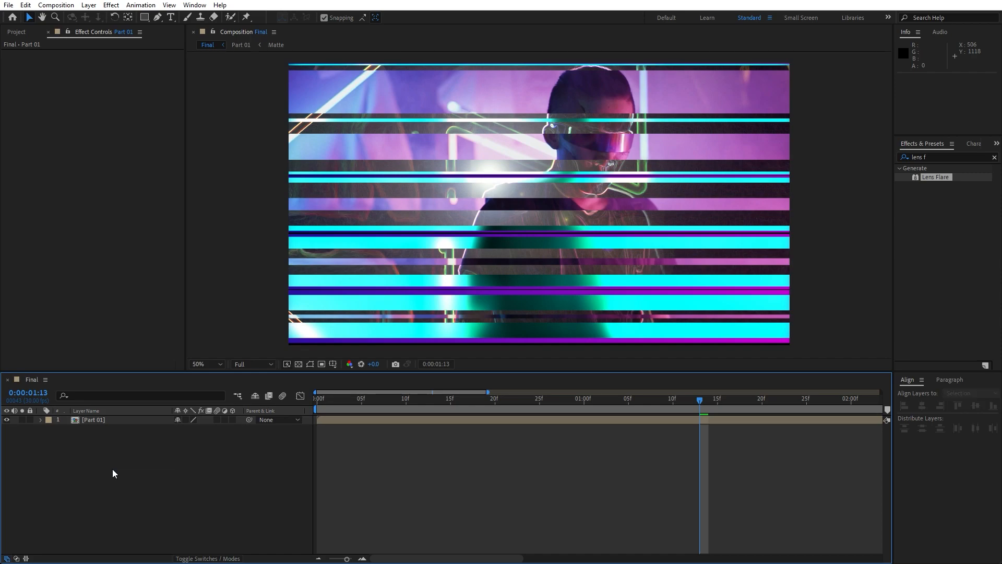
Duplicate the Part 01 layer, start the copy at 0:00:00:03 and set its rotation to 180°.
left_click(101, 420)
key("ctrl+d")
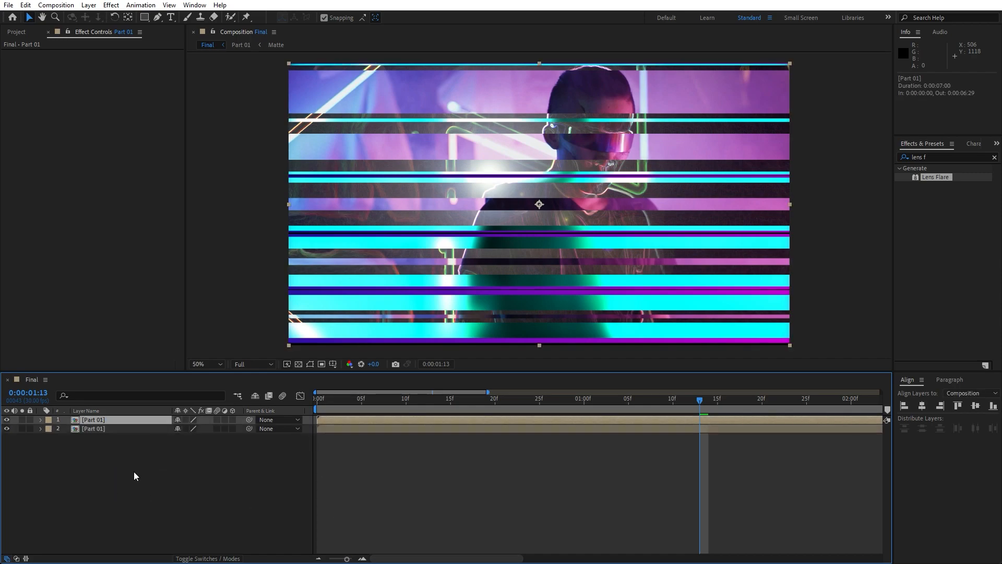
left_click_drag(326, 421, 352, 423)
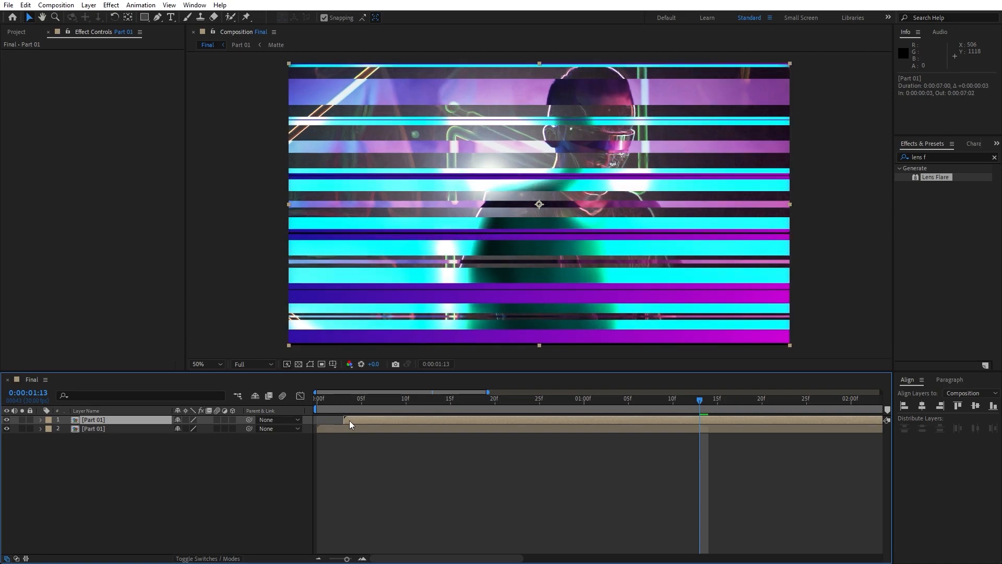
key("r")
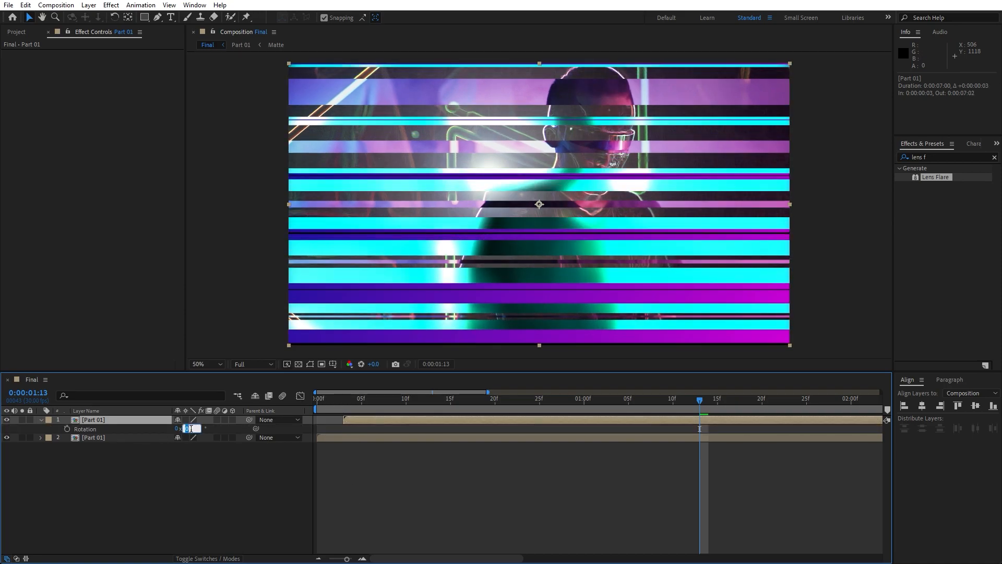
type("180")
key("Return")
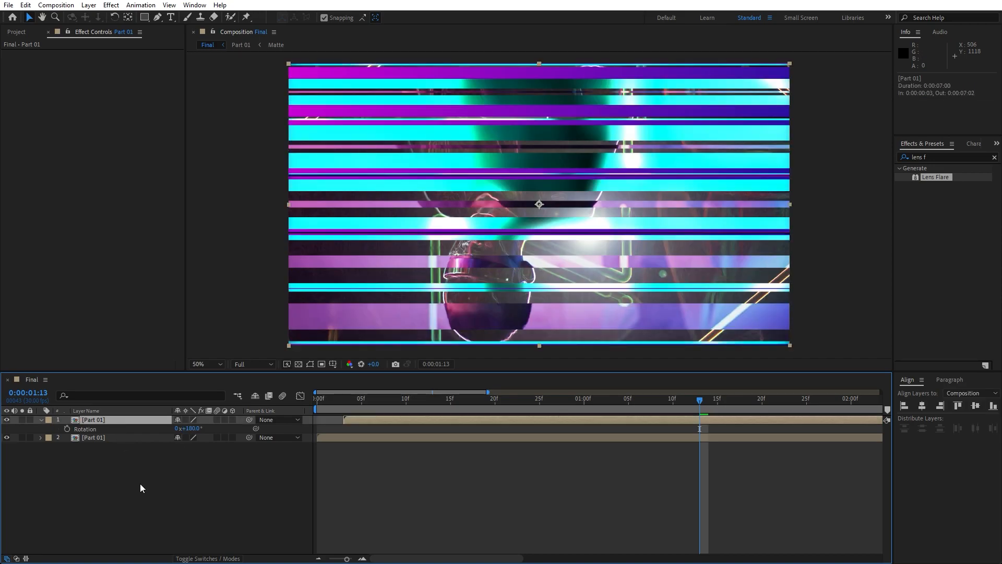
Duplicate the rotated Part 01, reset the copy's rotation to 0°, start it three frames after the rotated layer and preview the result.
key("ctrl+d")
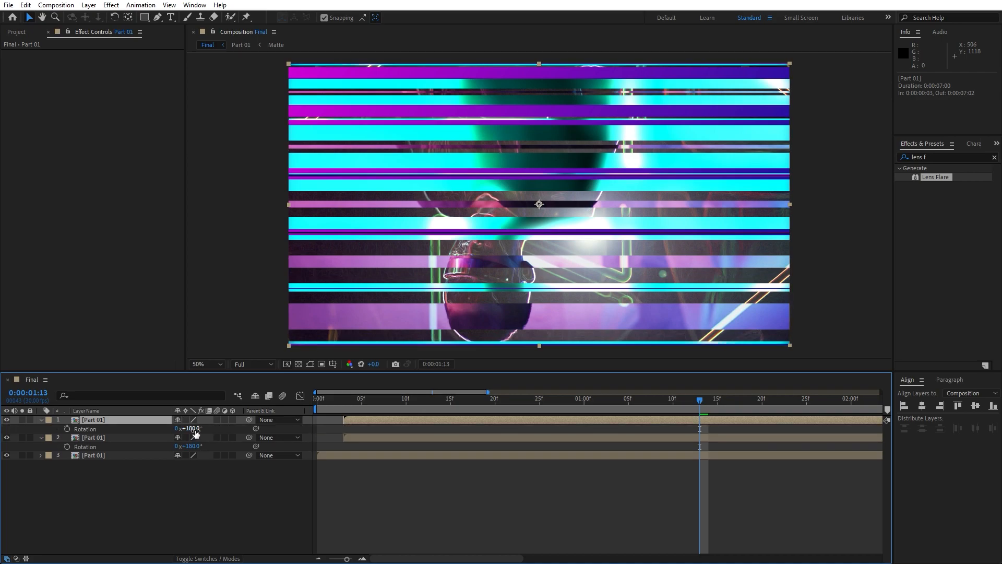
left_click(189, 519)
left_click(109, 421)
left_click_drag(361, 420, 383, 419)
left_click(145, 519)
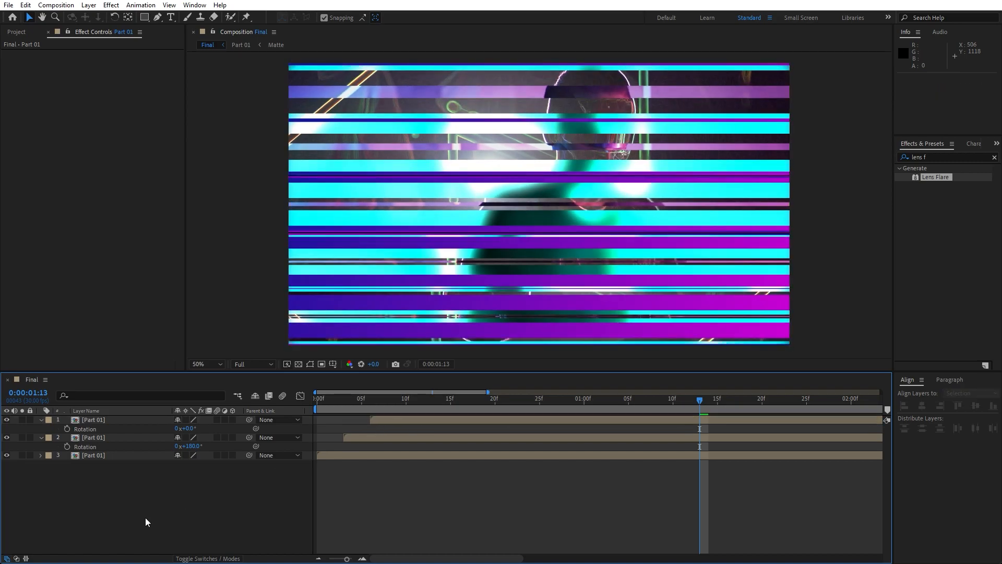
key("space")
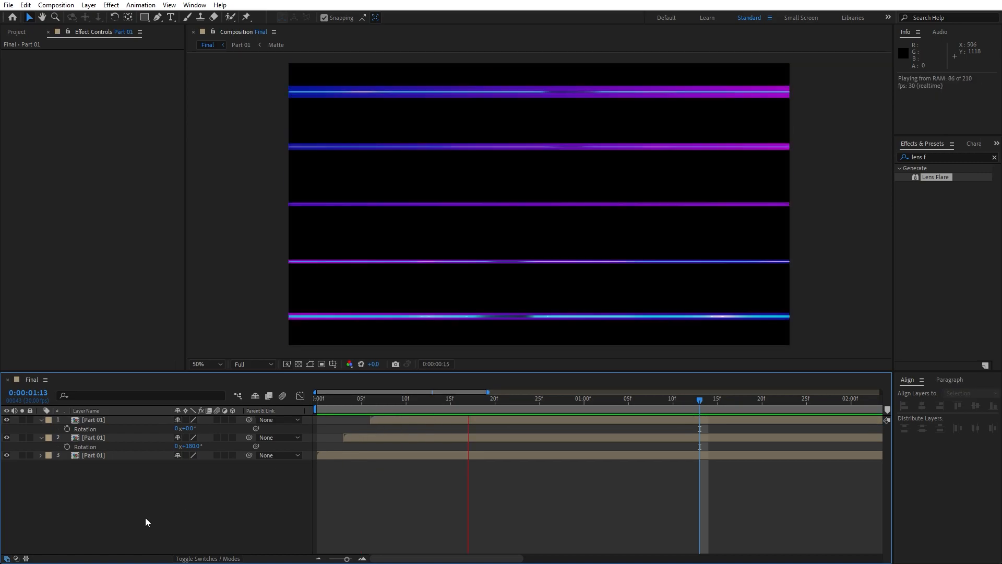